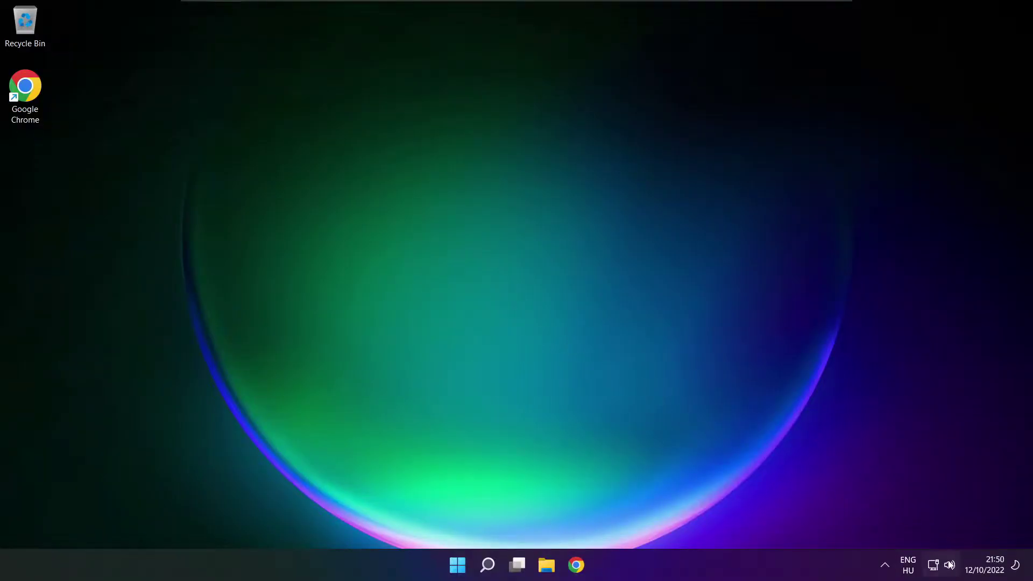
# Step: Switch audio output from CABLE Input to Speakers (High Definition Audio Device) in Quick Settings
pyautogui.click(938, 565)
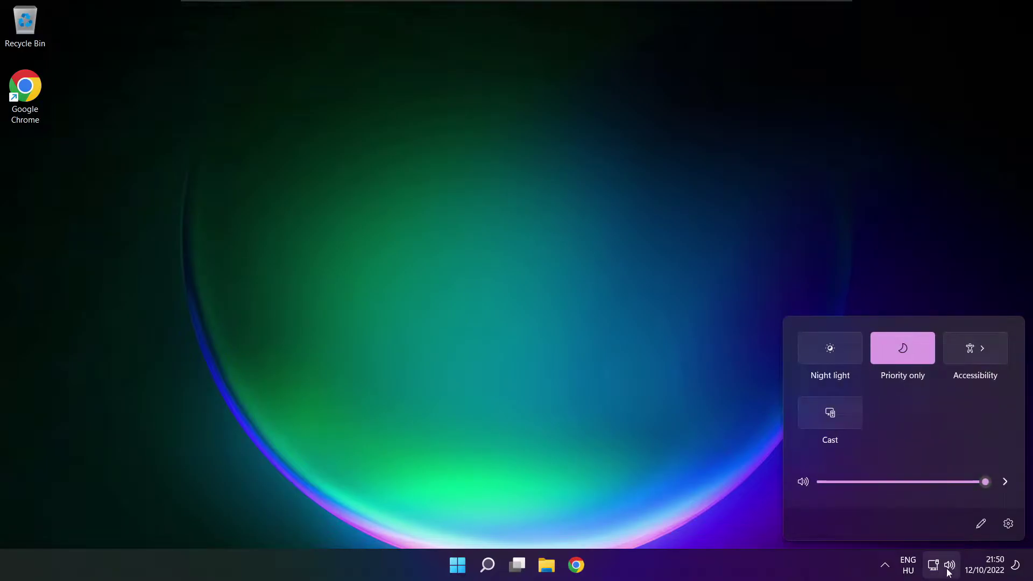
pyautogui.click(1007, 484)
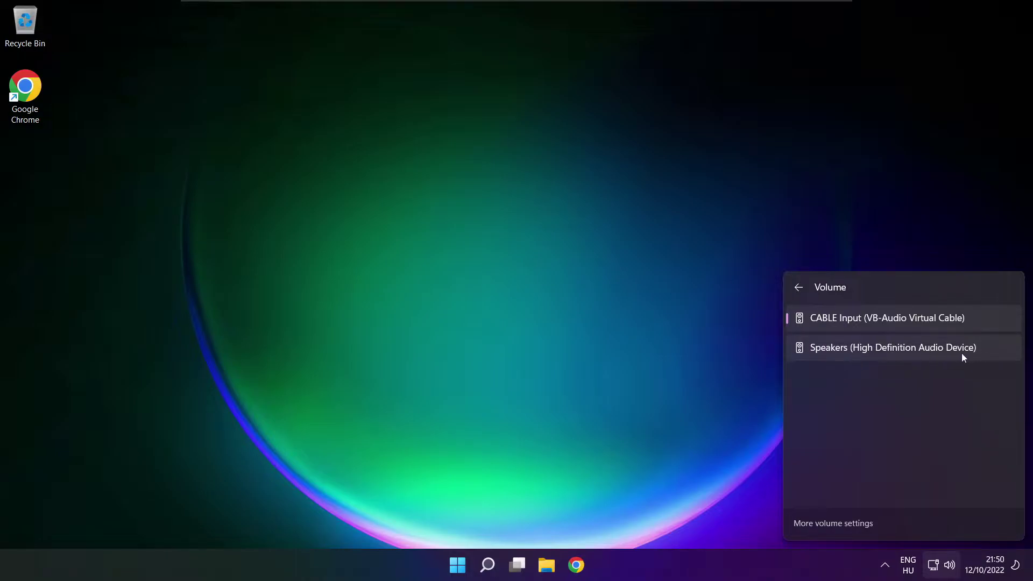
pyautogui.click(986, 353)
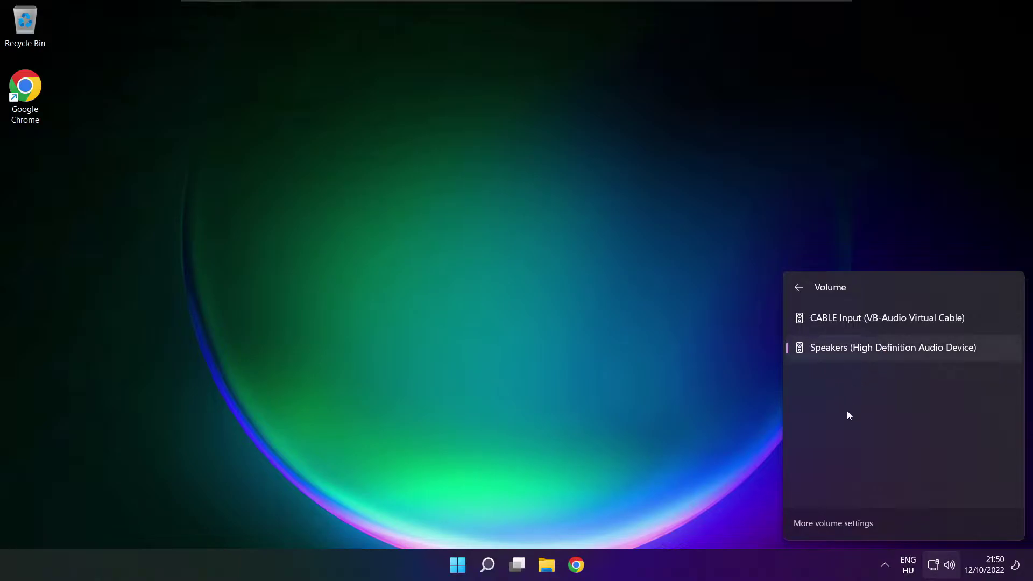
# Step: Close the audio device list and view the Start menu power options
pyautogui.click(547, 317)
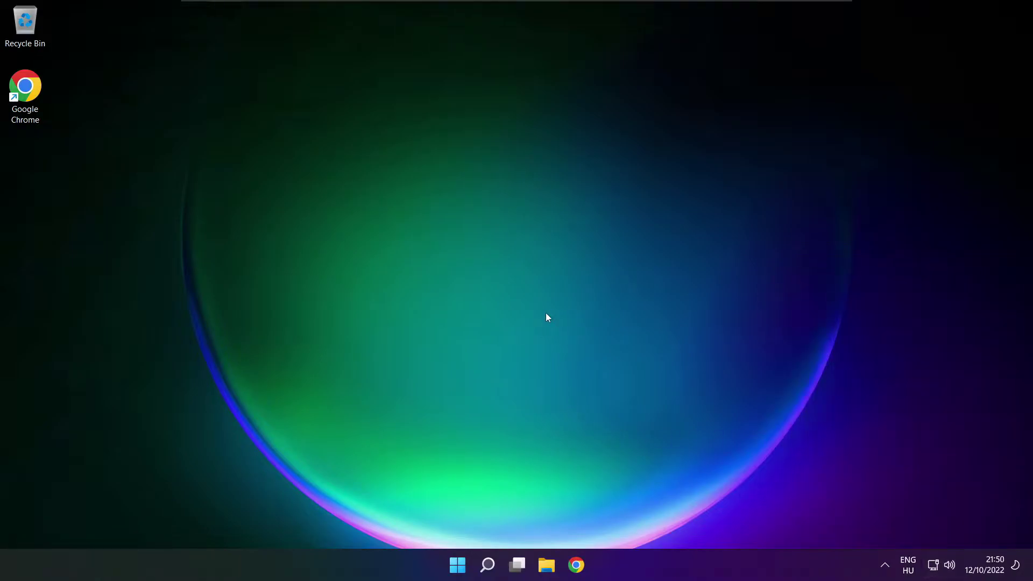
pyautogui.click(457, 564)
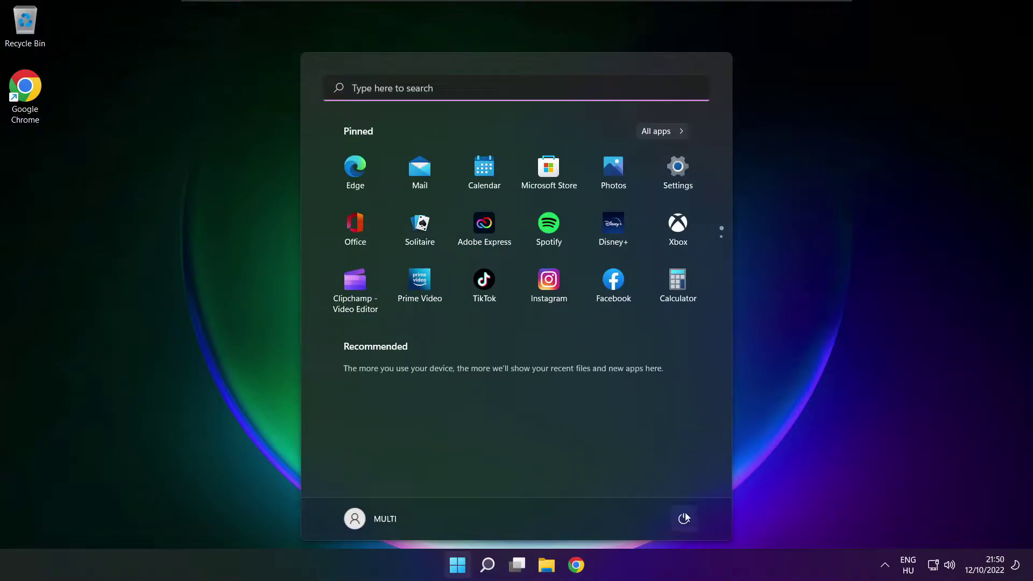
pyautogui.click(684, 518)
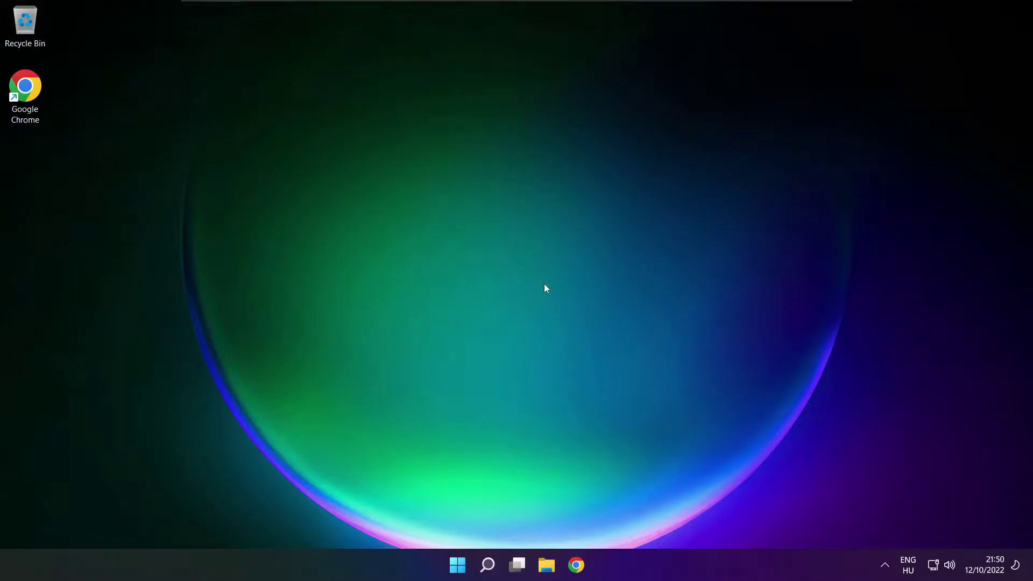
# Step: Go from the Quick Settings audio device list to More volume settings
pyautogui.click(952, 568)
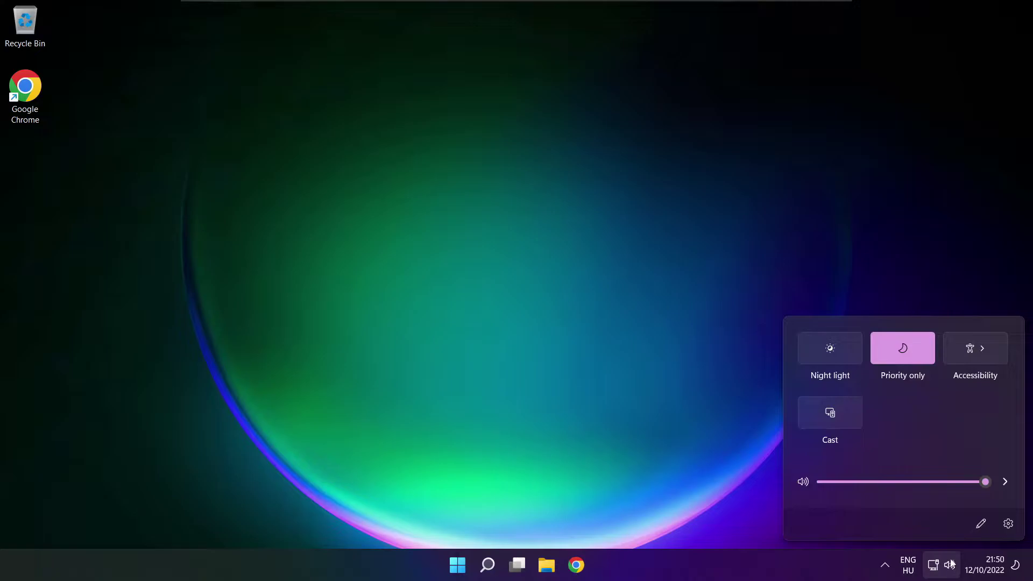
pyautogui.click(1008, 483)
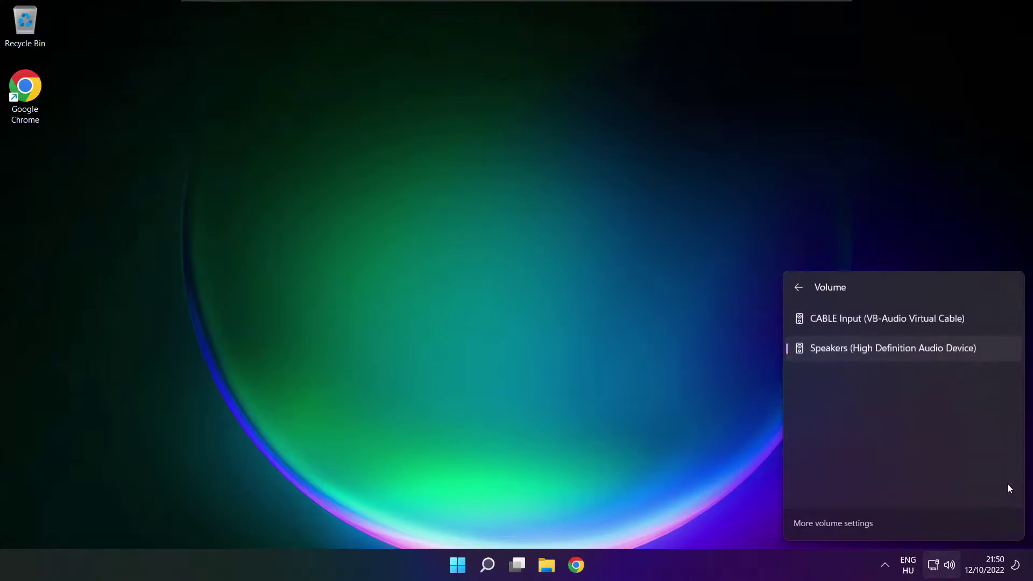
pyautogui.click(836, 524)
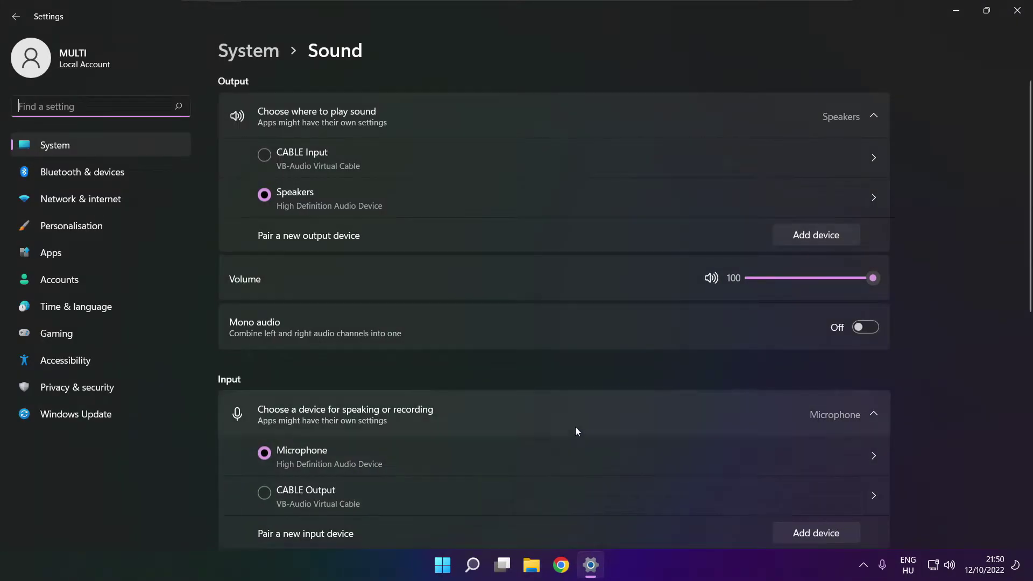
# Step: Test the speaker volume slider, then open More sound settings
pyautogui.click(276, 195)
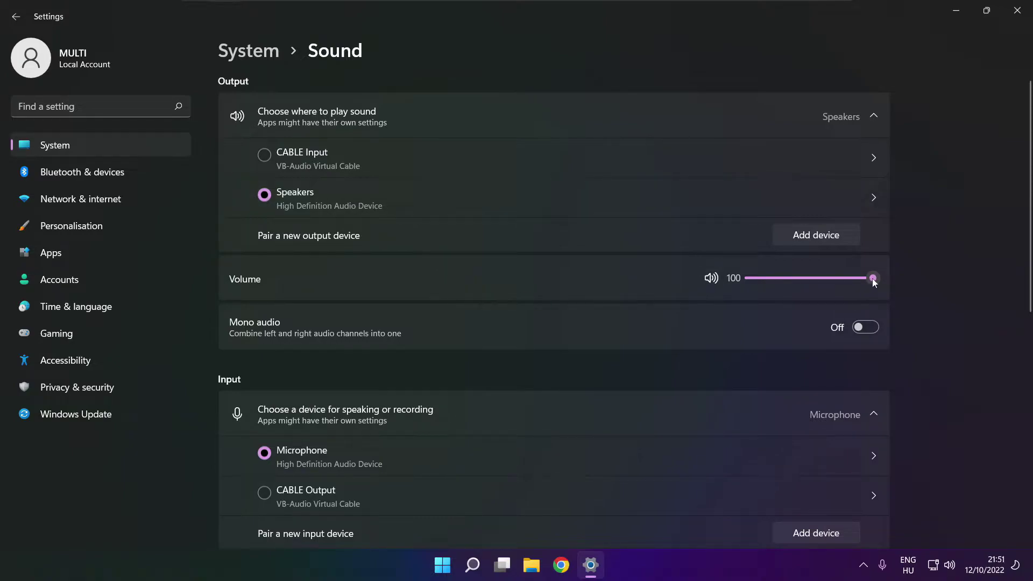
pyautogui.moveTo(873, 278)
pyautogui.mouseDown()
pyautogui.moveTo(796, 278)
pyautogui.moveTo(880, 278)
pyautogui.mouseUp()
pyautogui.moveTo(1026, 275); pyautogui.dragTo(1025, 449)
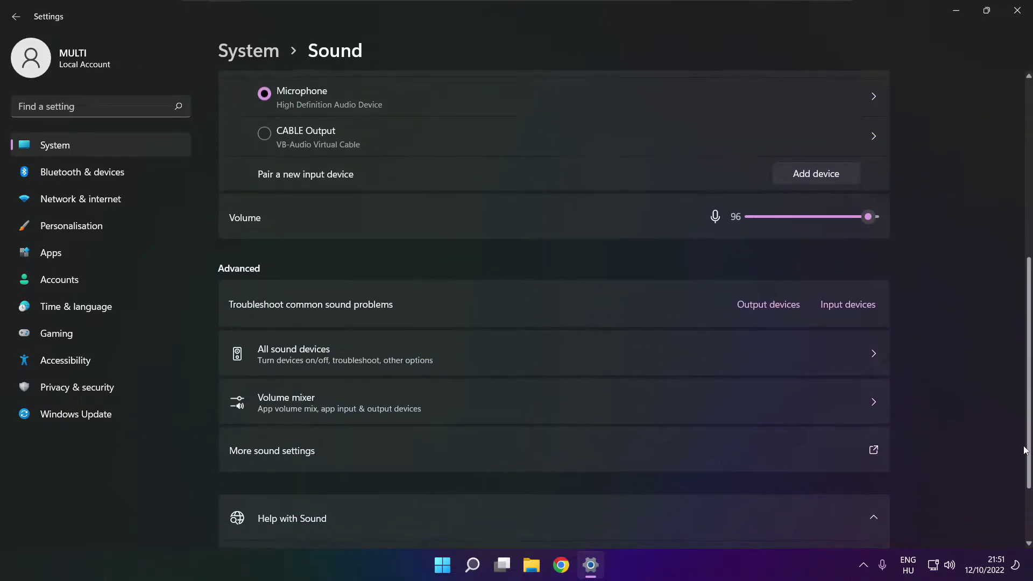
pyautogui.click(425, 458)
# Step: Disable the CABLE Input device, then select Speakers in the Playback list
pyautogui.click(443, 243)
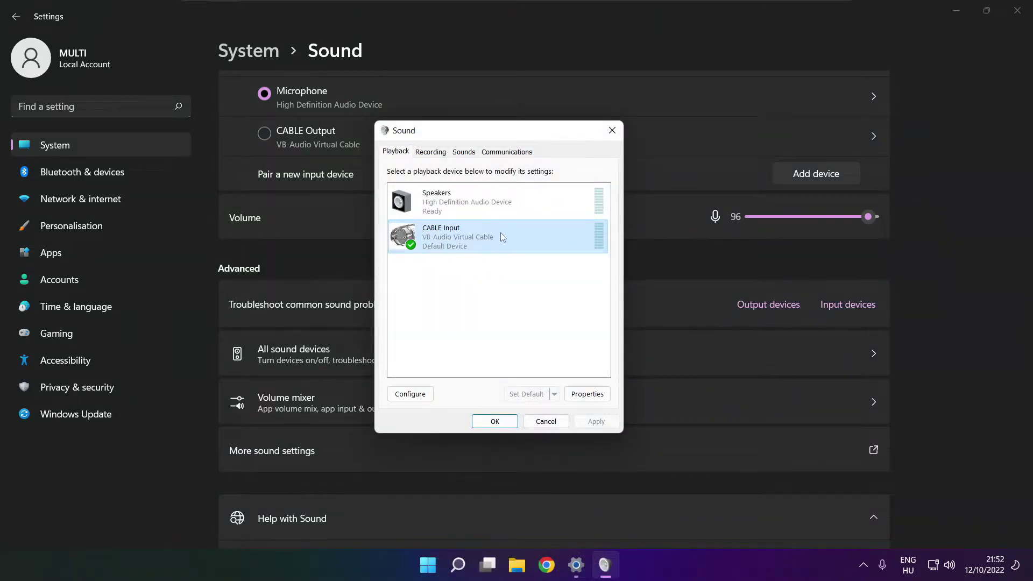
pyautogui.rightClick(547, 236)
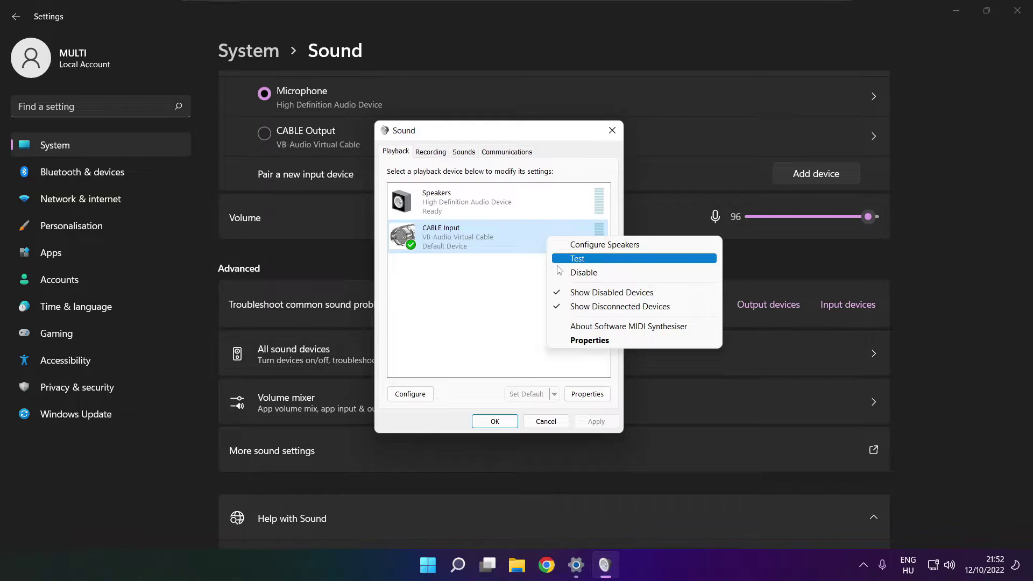
pyautogui.click(598, 276)
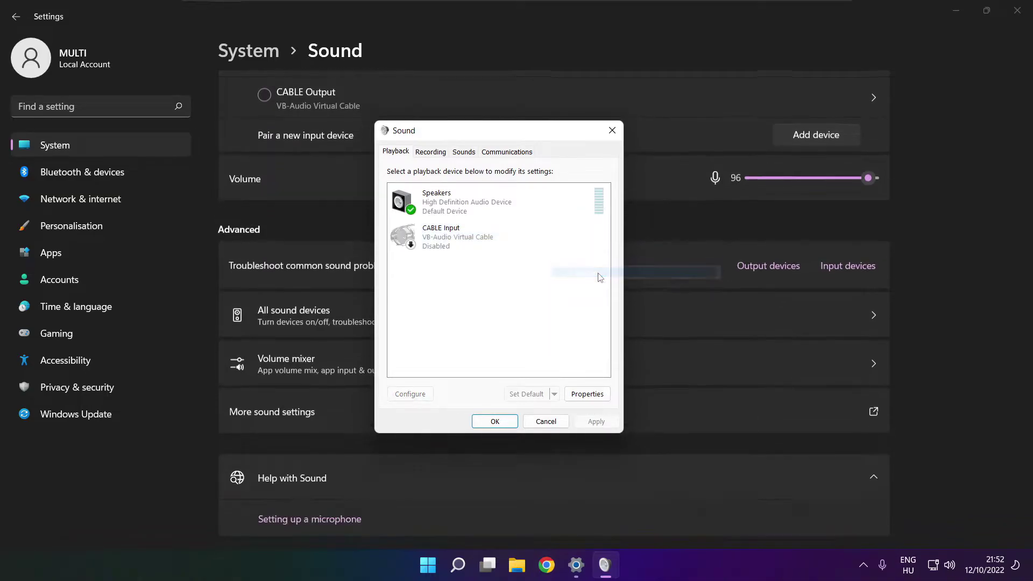
pyautogui.click(485, 215)
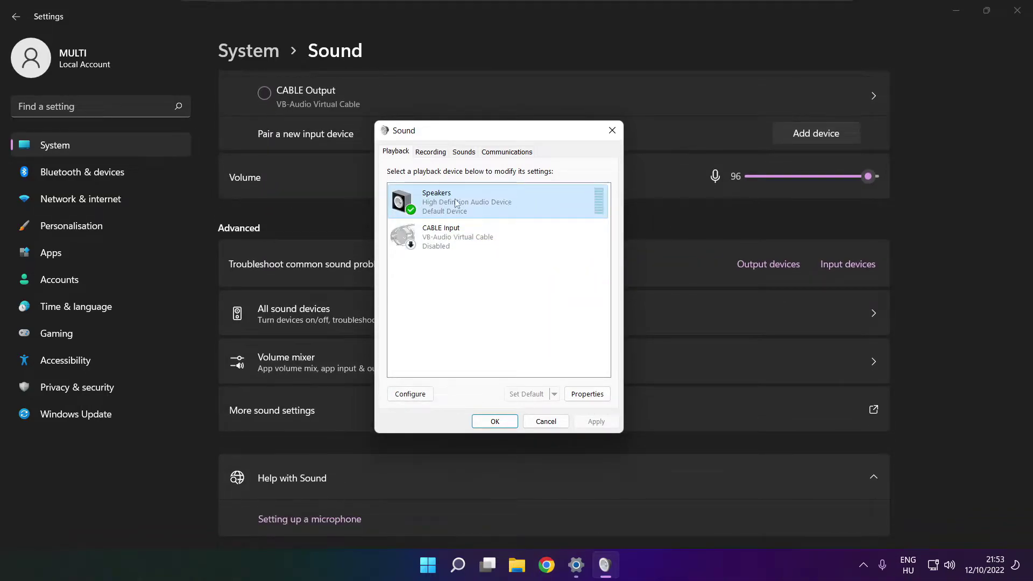
pyautogui.rightClick(501, 206)
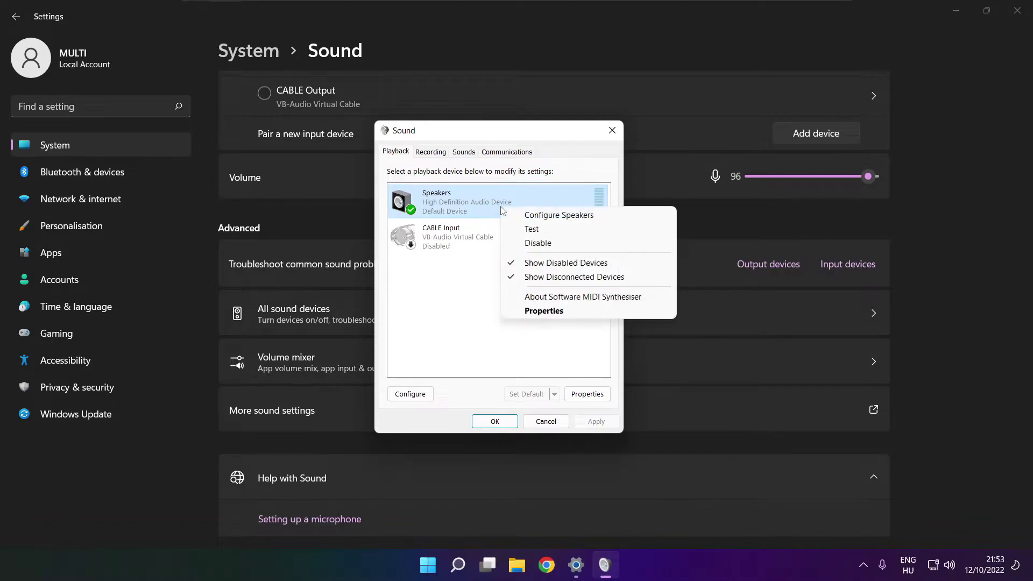
# Step: Configure Speakers as 7.1 Surround, keeping all optional and full-range speakers
pyautogui.click(569, 217)
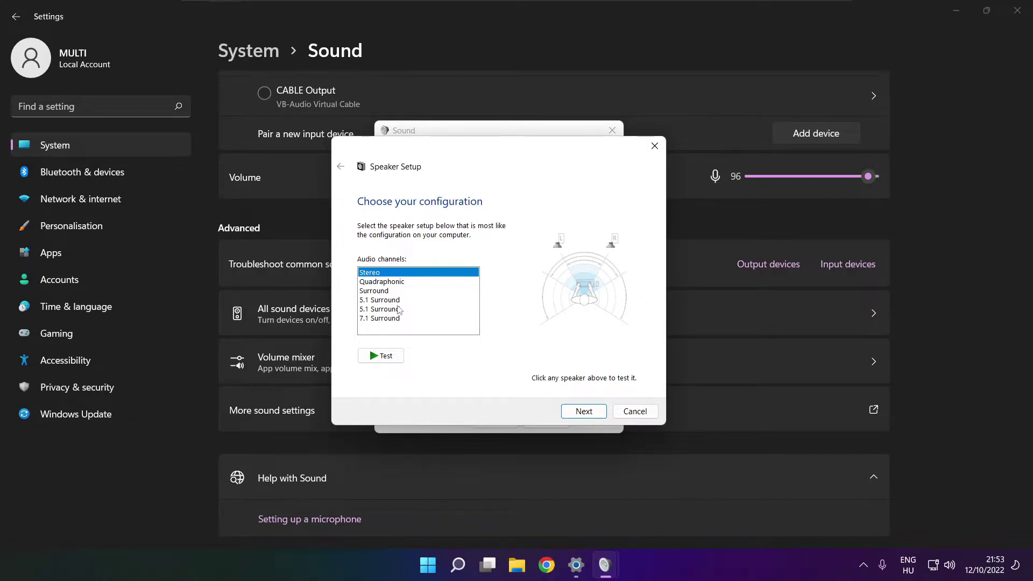
pyautogui.click(384, 319)
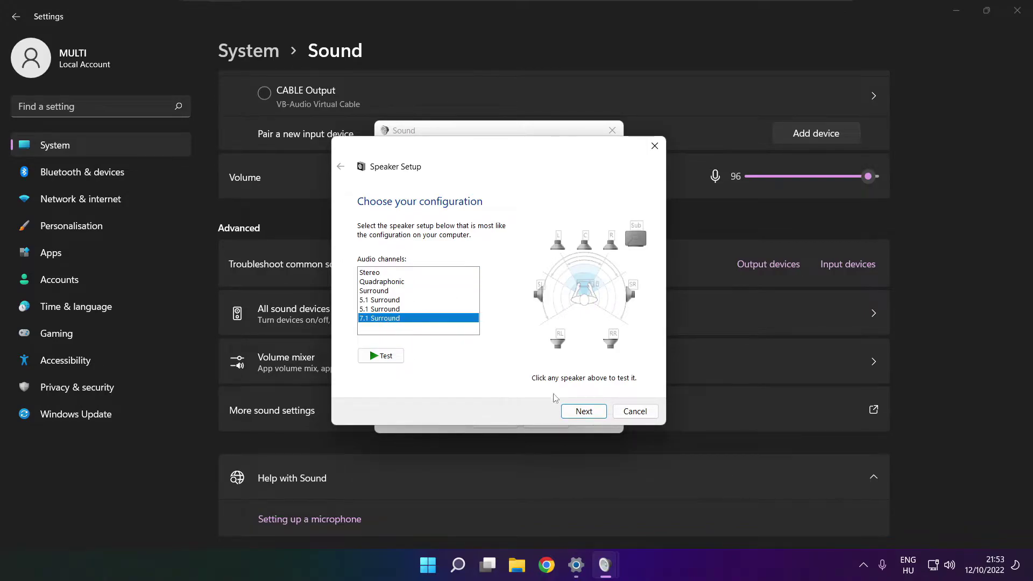
pyautogui.click(584, 413)
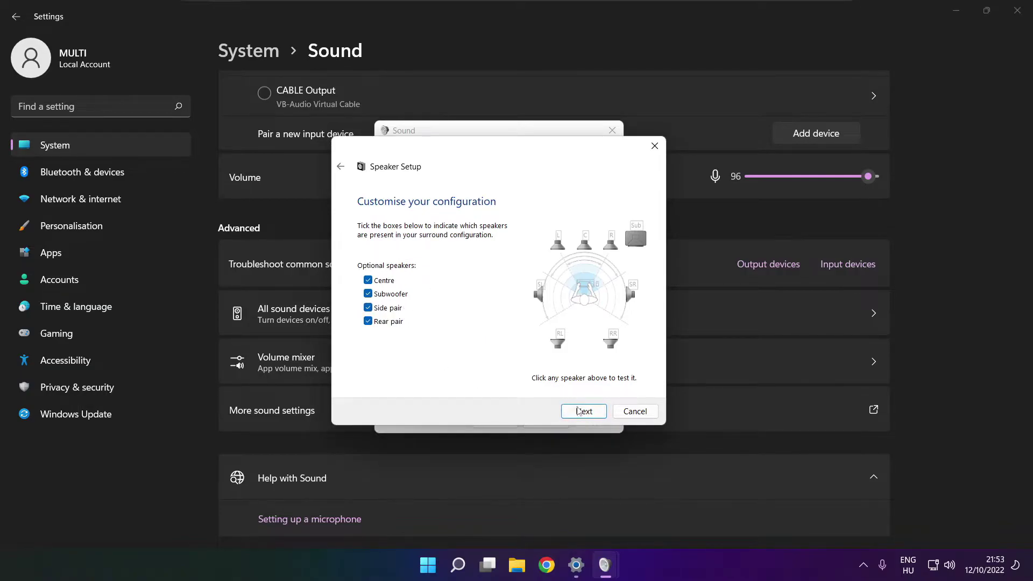
pyautogui.click(580, 411)
pyautogui.click(581, 412)
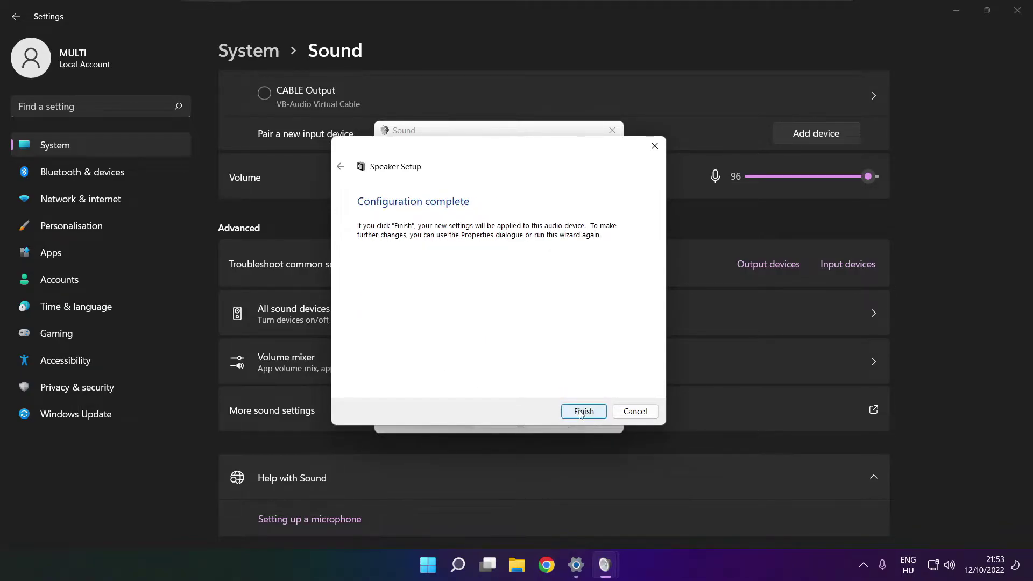
pyautogui.click(580, 413)
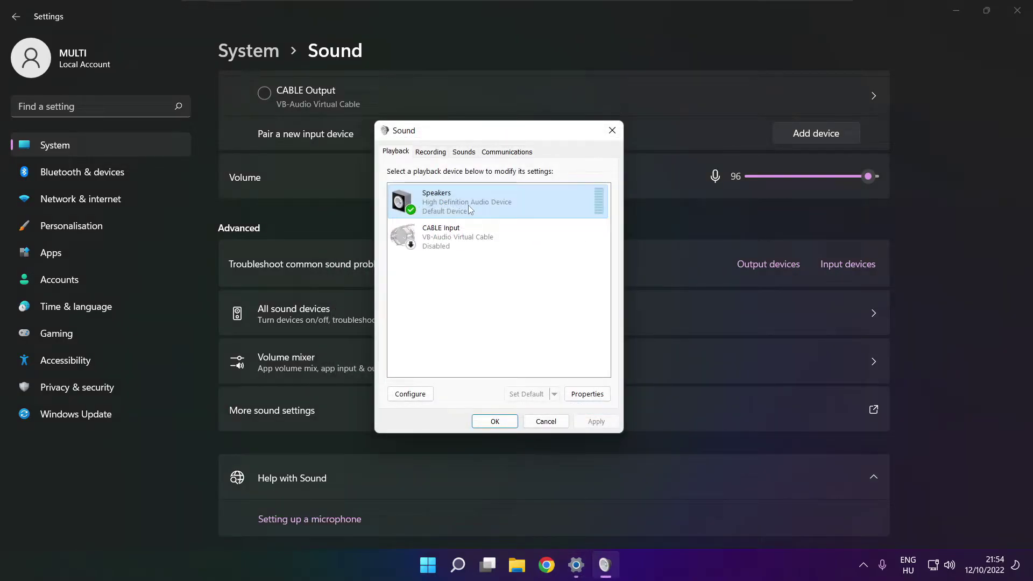
# Step: Tick and apply Disable all enhancements in the Speakers Properties Enhancements tab
pyautogui.click(587, 394)
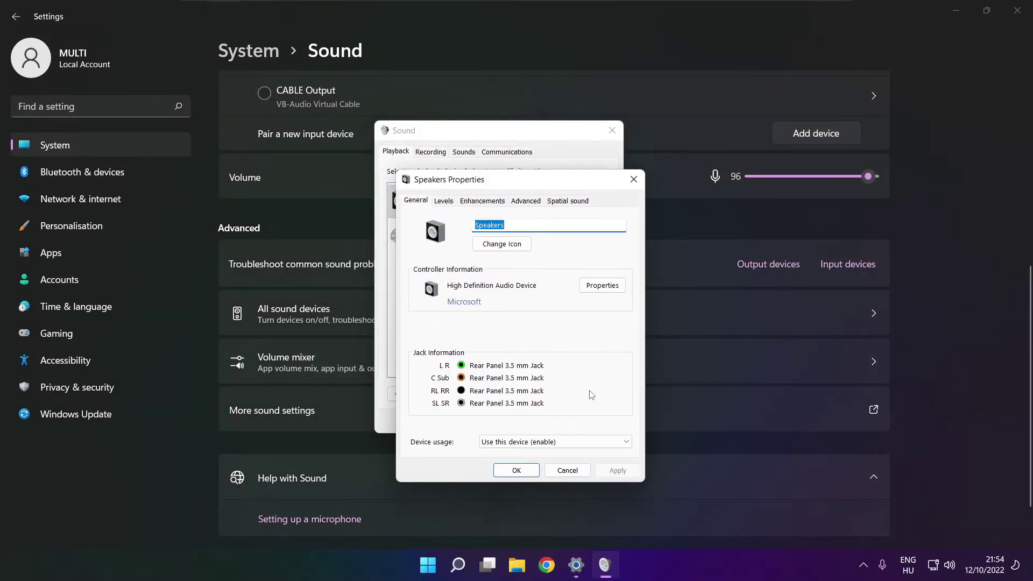
pyautogui.moveTo(485, 191); pyautogui.dragTo(464, 159)
pyautogui.click(428, 169)
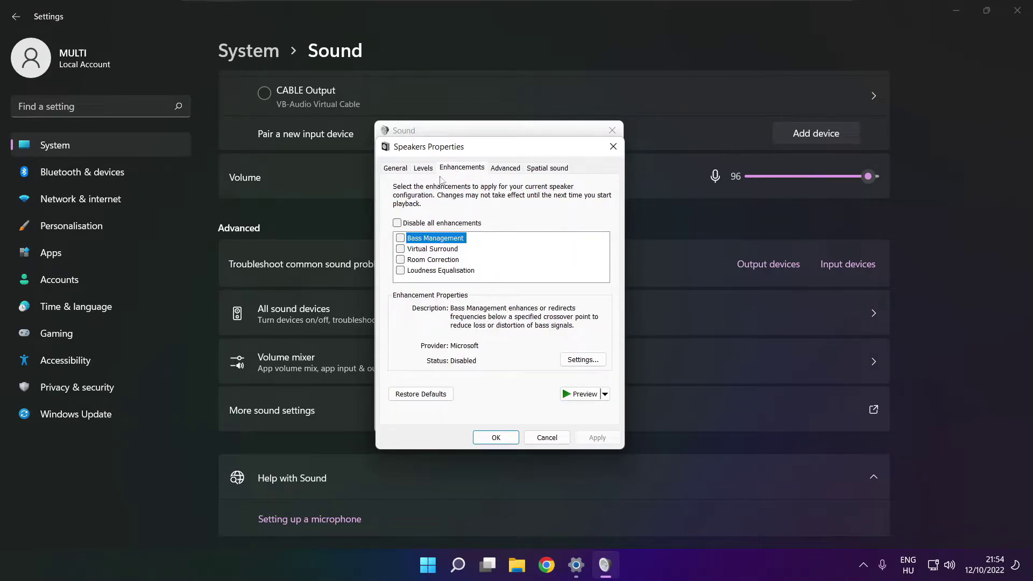
pyautogui.click(397, 223)
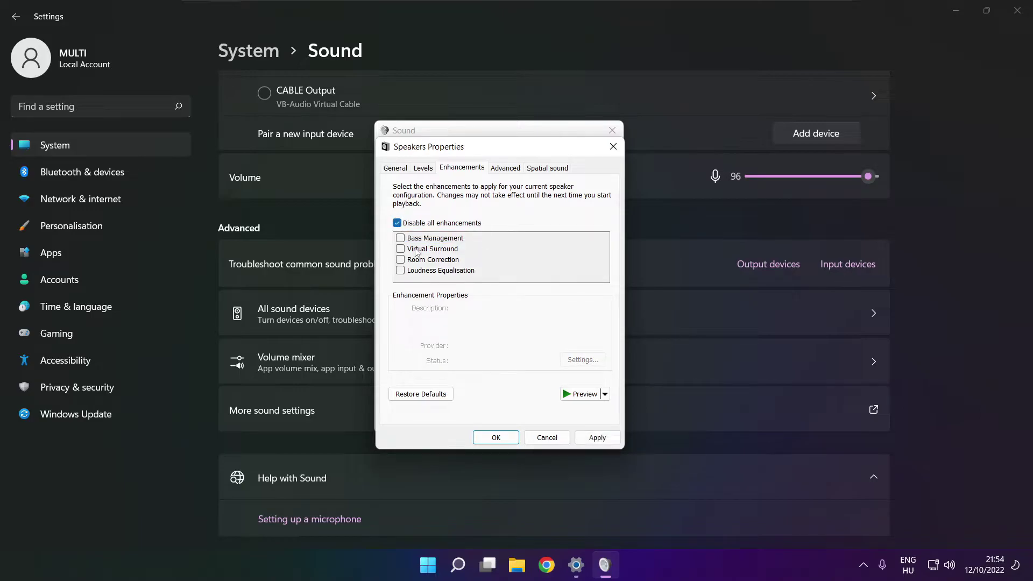
pyautogui.click(611, 442)
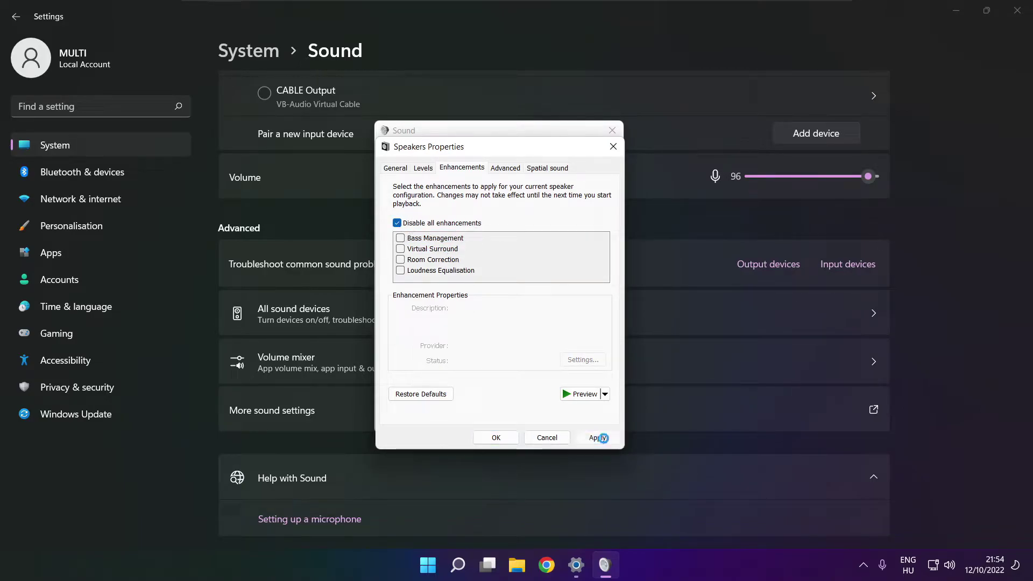
# Step: Leave the Speakers default format at 16 bit, 48000 Hz and confirm with OK
pyautogui.click(503, 168)
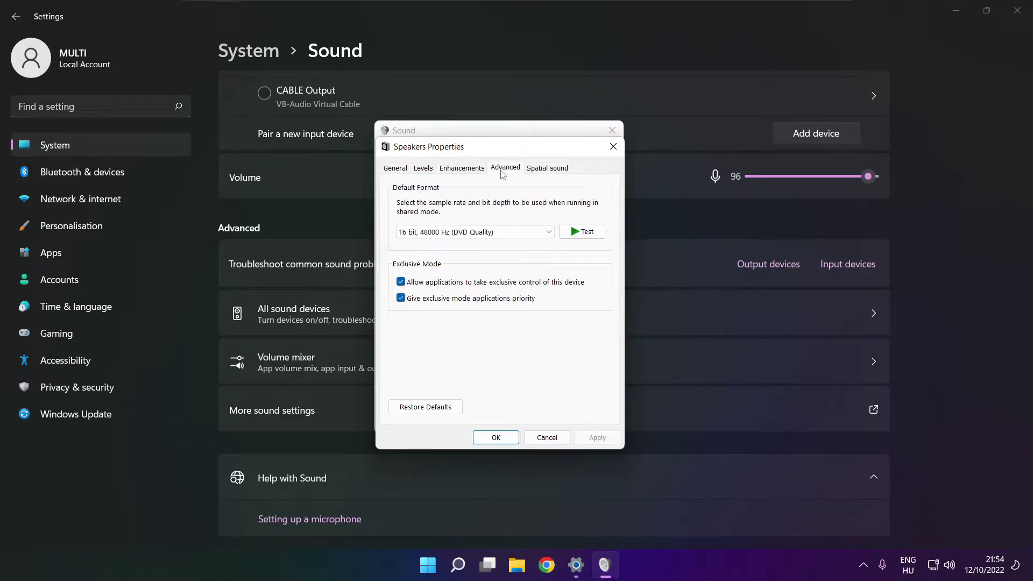
pyautogui.click(548, 232)
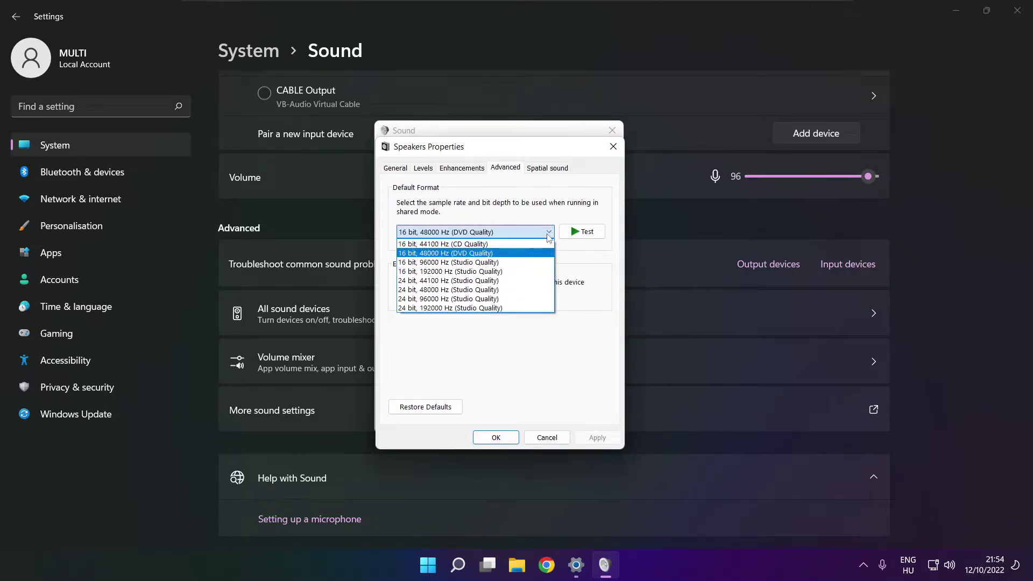
pyautogui.click(532, 257)
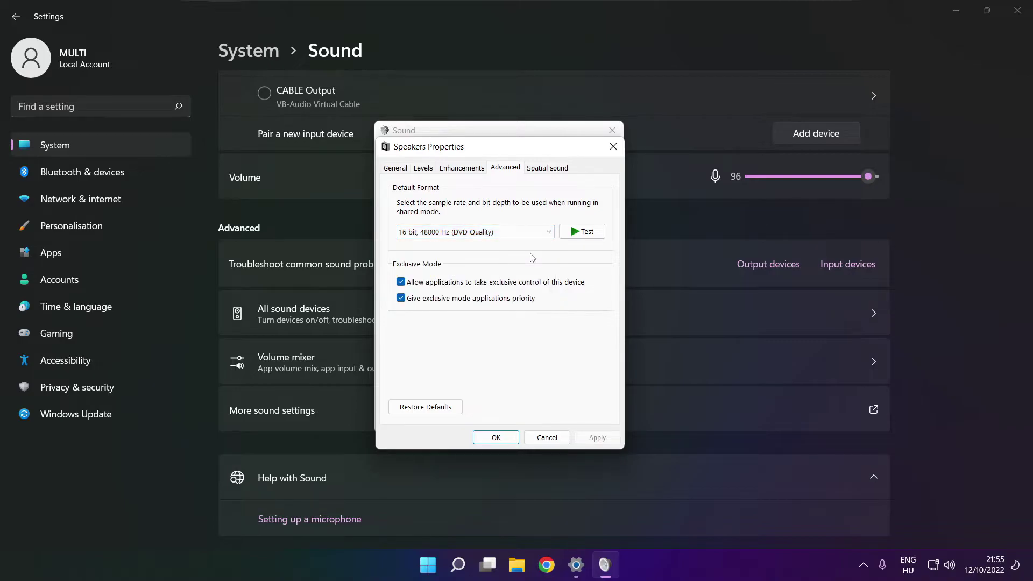
pyautogui.click(496, 437)
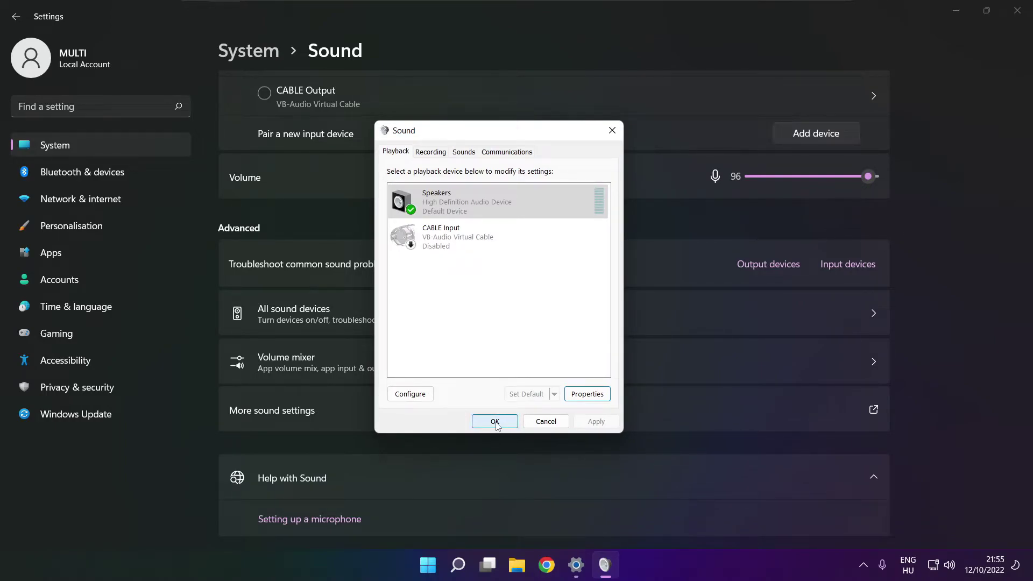
# Step: Close the Sound dialog and Settings, then view the Start menu power options
pyautogui.click(495, 422)
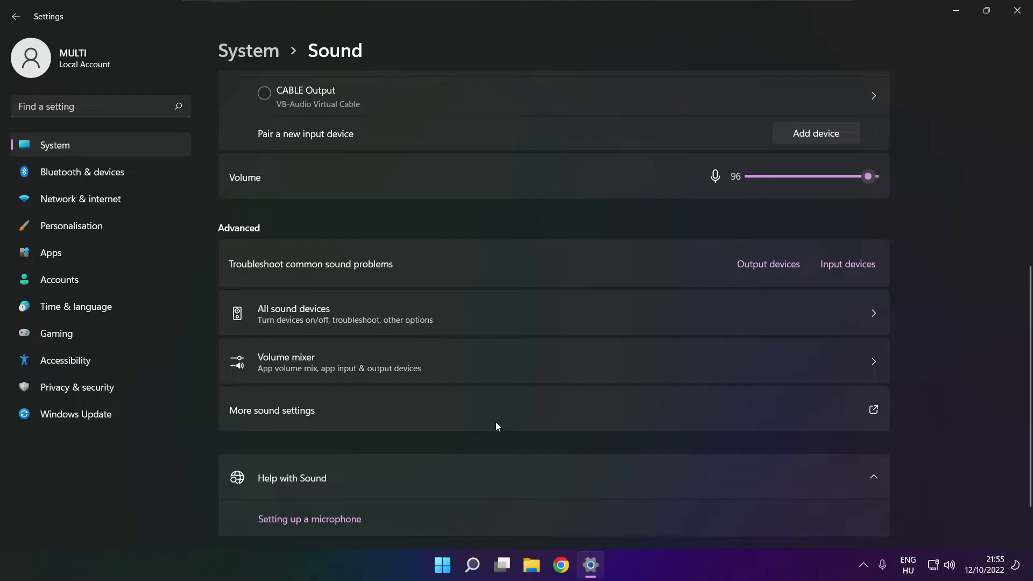
pyautogui.click(1014, 29)
pyautogui.click(457, 565)
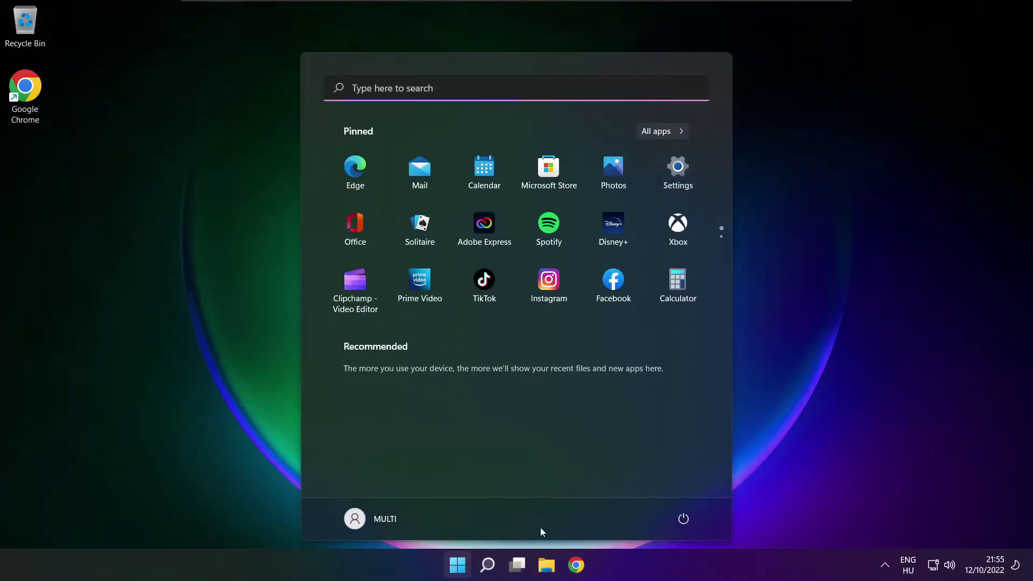
pyautogui.click(682, 519)
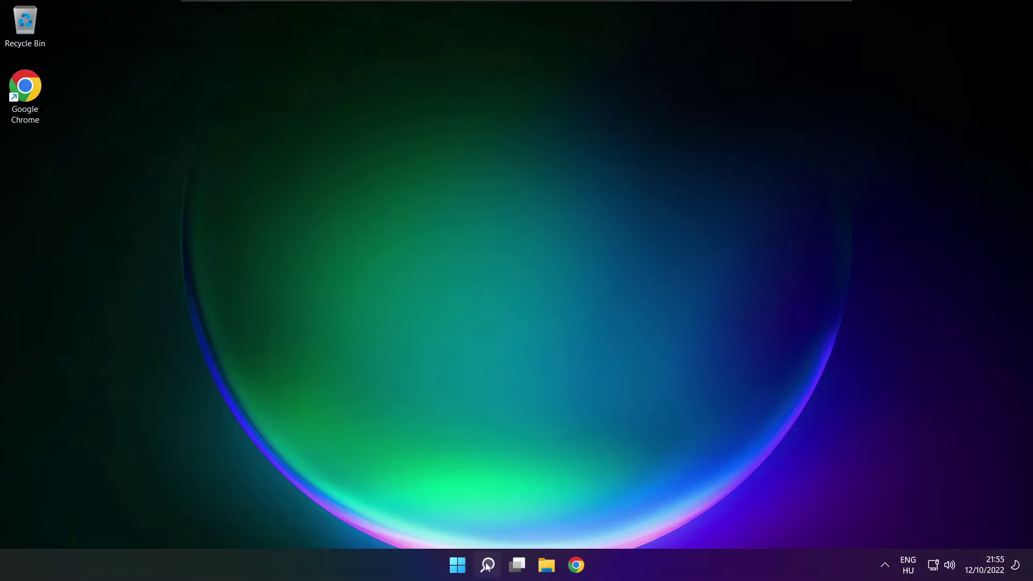
# Step: Search for Device Manager and launch it from the search results
pyautogui.click(488, 565)
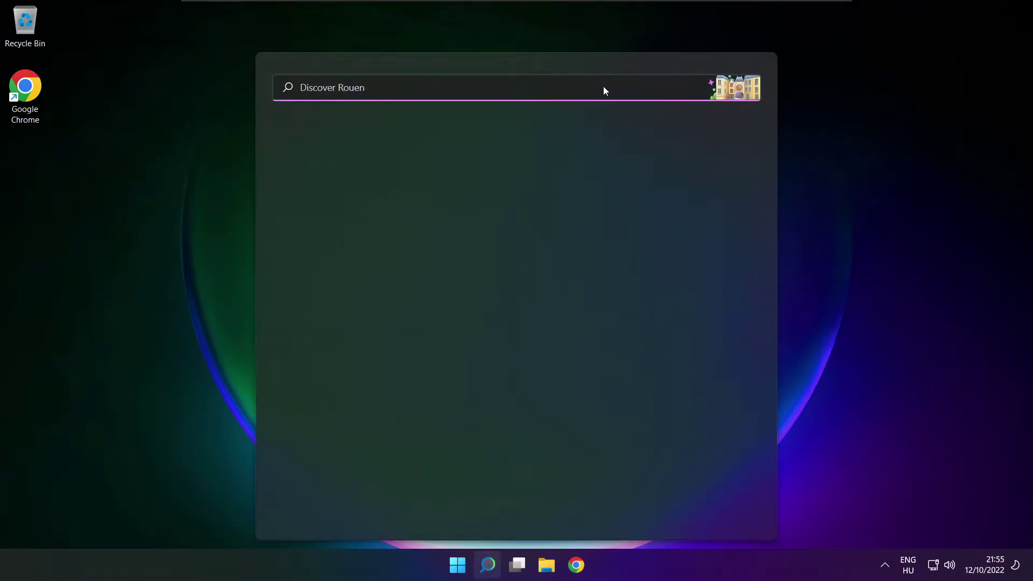
pyautogui.write('dev')
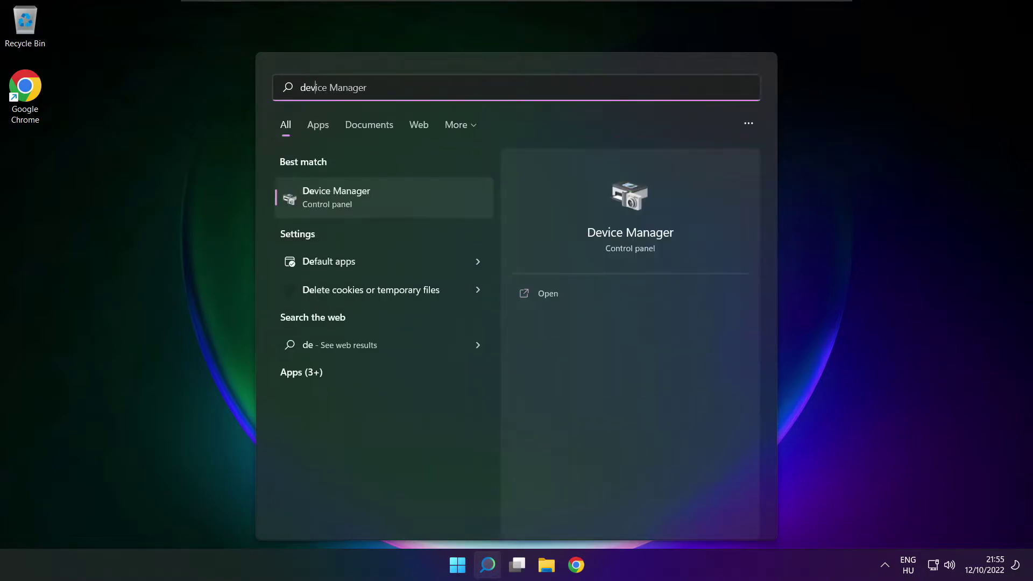
pyautogui.write('ice manager')
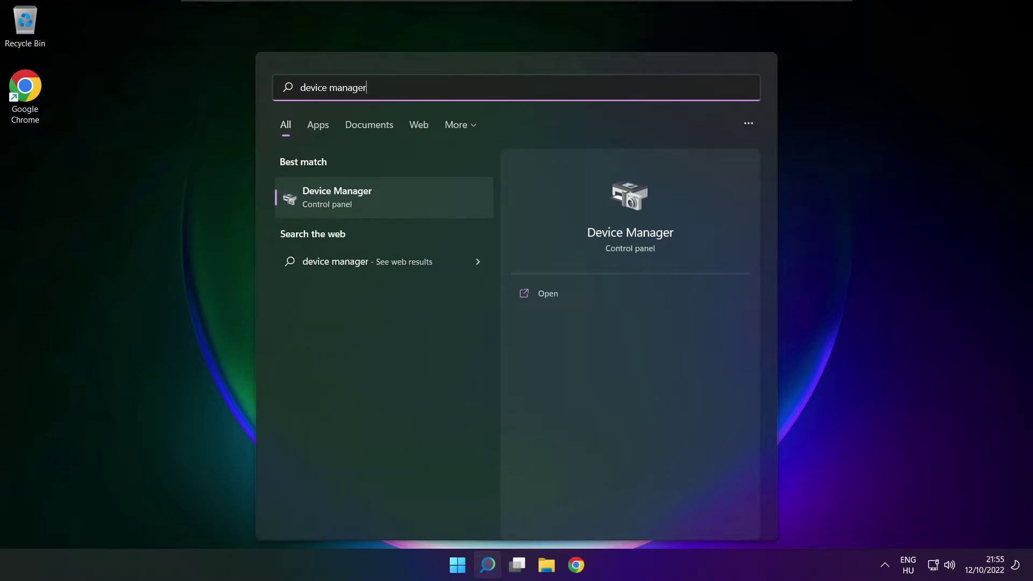
pyautogui.click(398, 195)
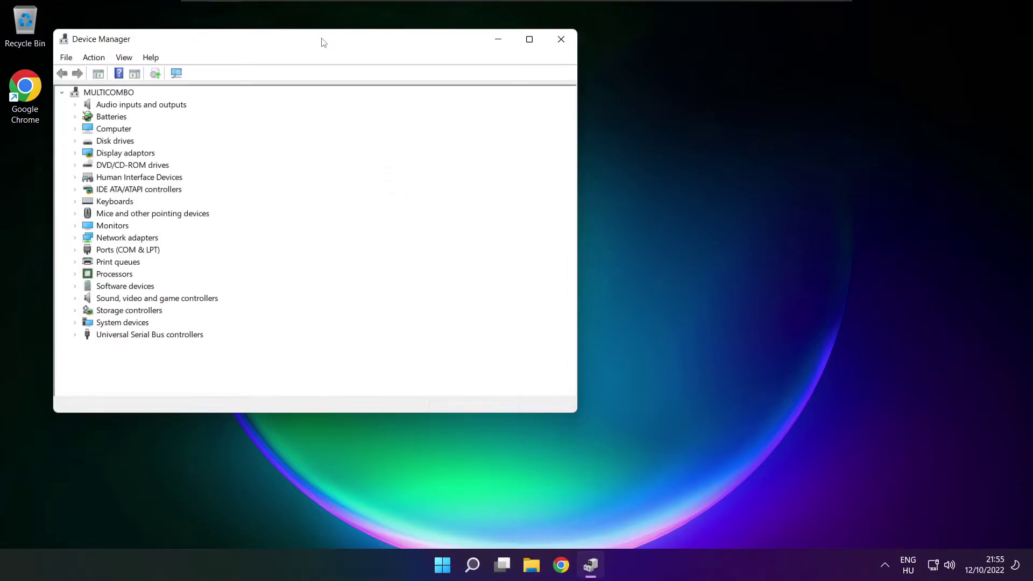
# Step: Expand Sound, video and game controllers and bring up the context menu for High Definition Audio Device
pyautogui.moveTo(323, 42); pyautogui.dragTo(540, 97)
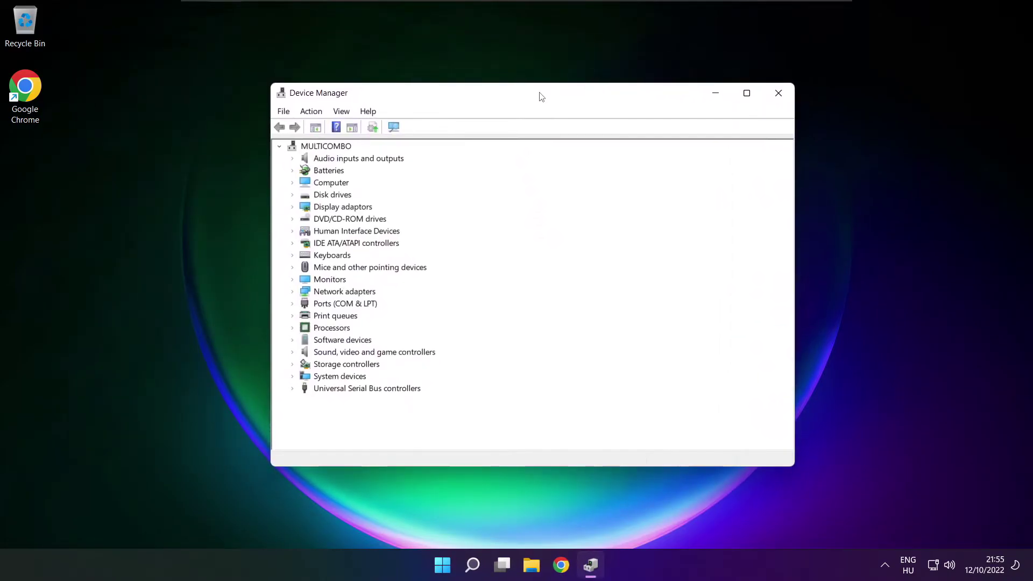
pyautogui.click(301, 355)
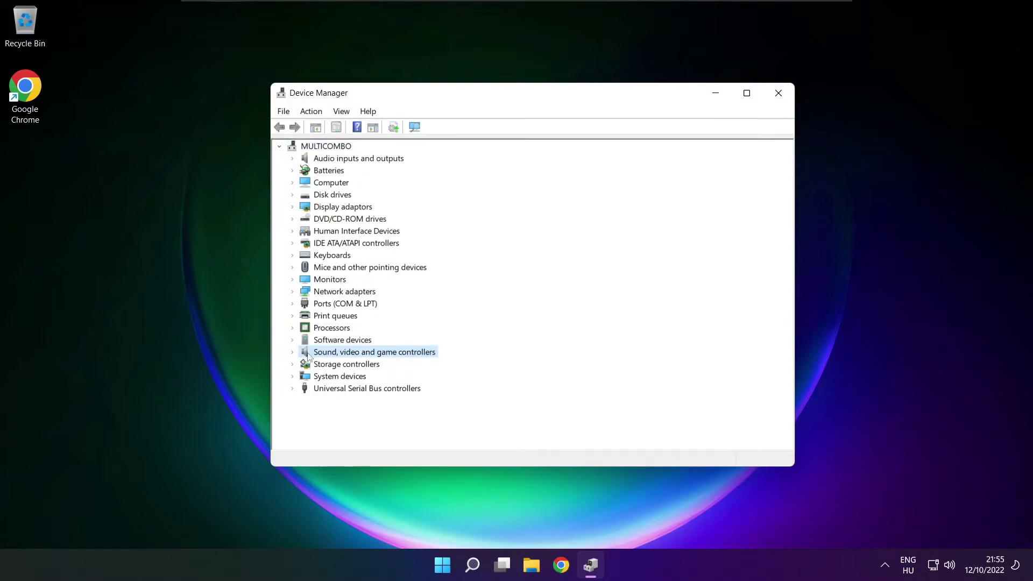
pyautogui.click(297, 354)
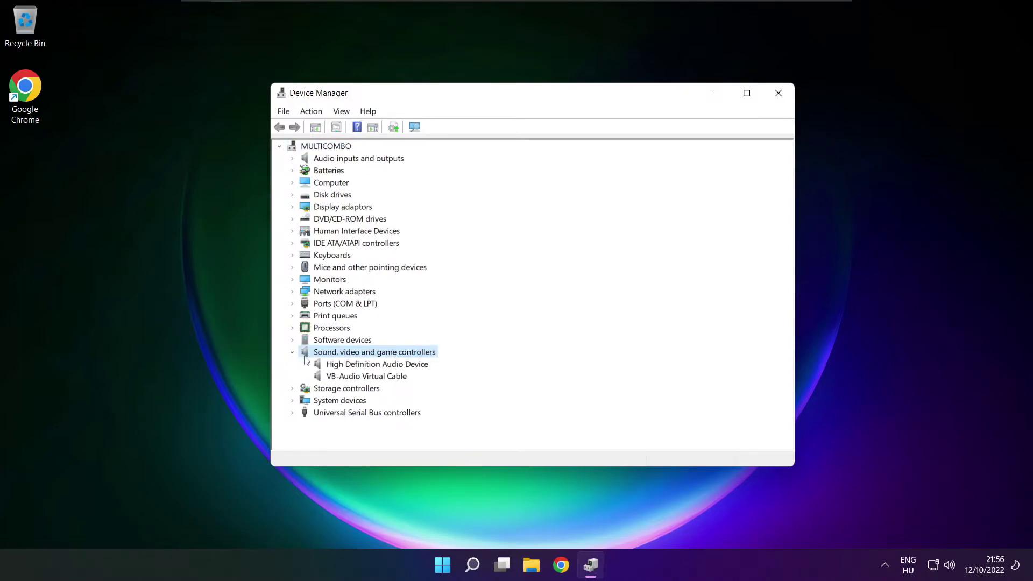
pyautogui.click(328, 365)
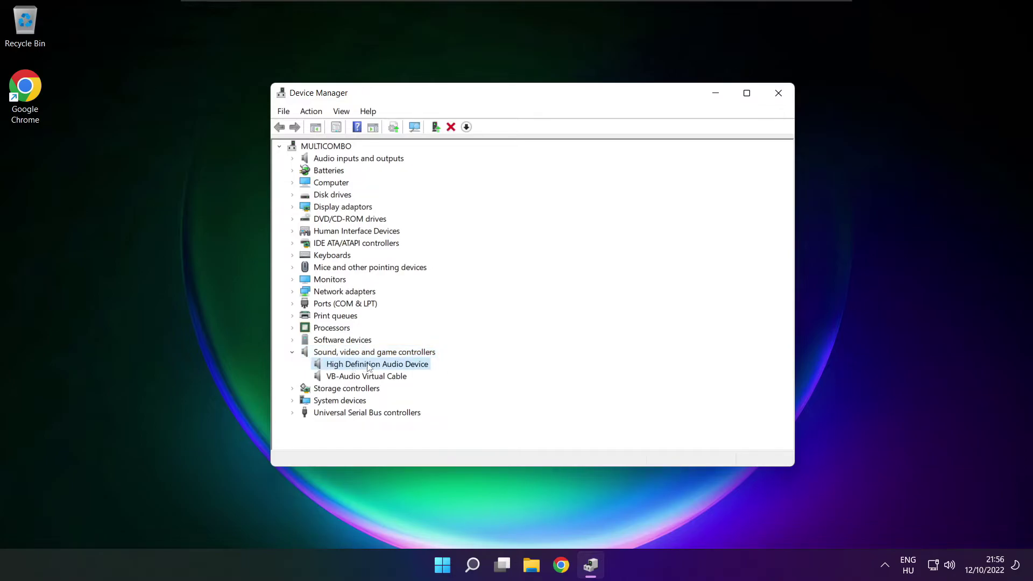
pyautogui.rightClick(368, 365)
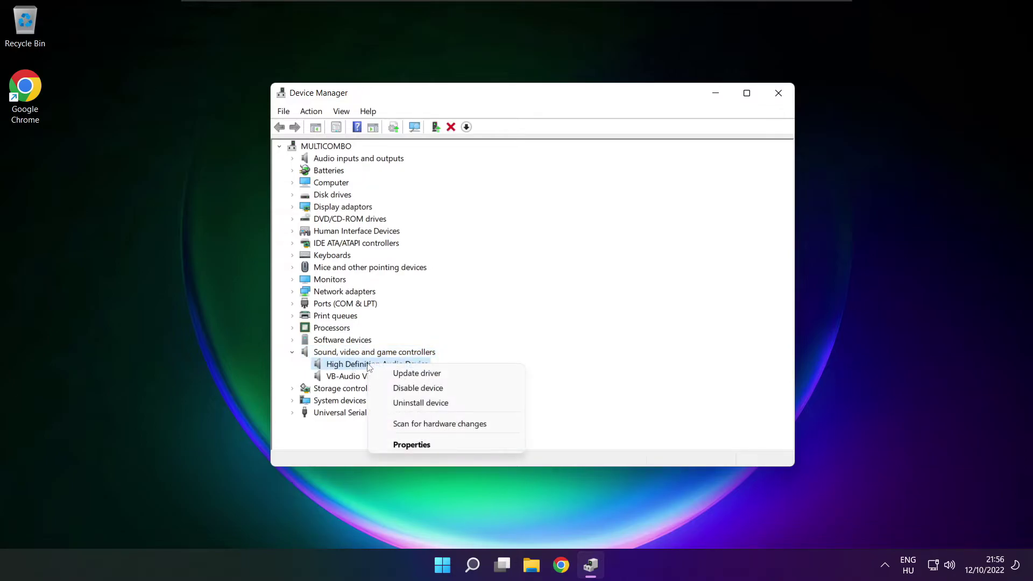
# Step: Reinstall the High Definition Audio Device driver from drivers on the computer, accepting the compatibility warning
pyautogui.click(466, 375)
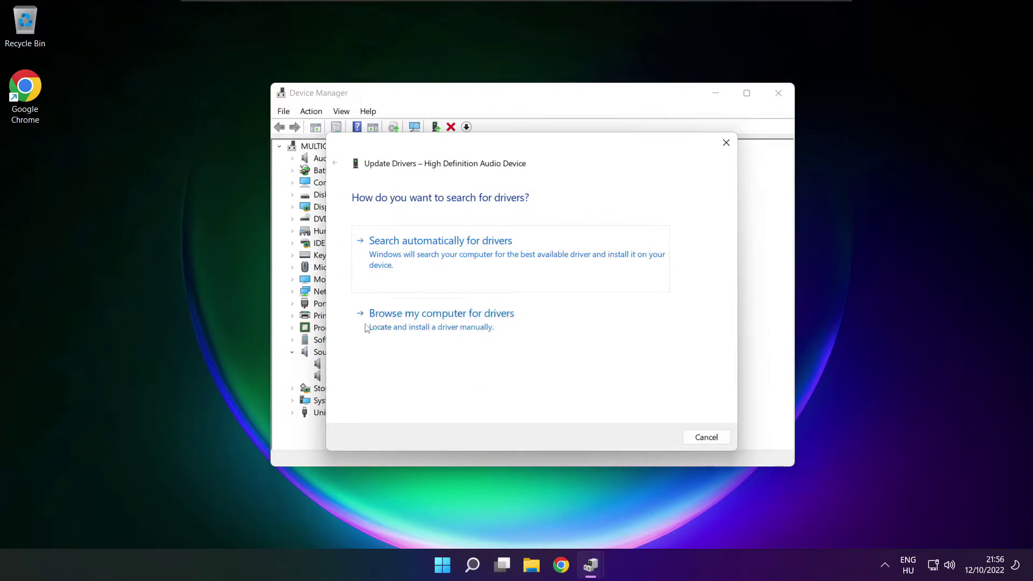
pyautogui.click(465, 326)
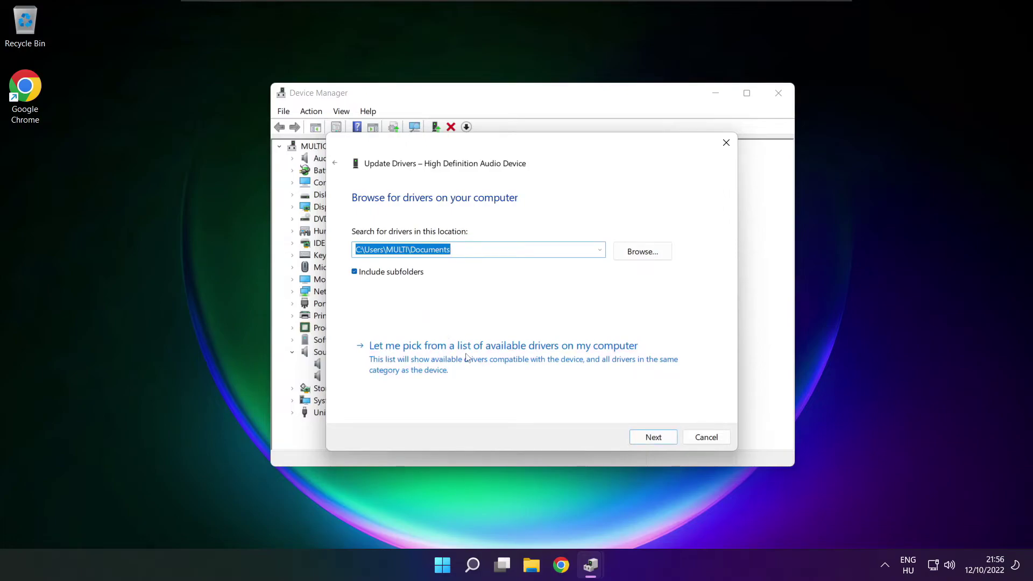
pyautogui.click(507, 366)
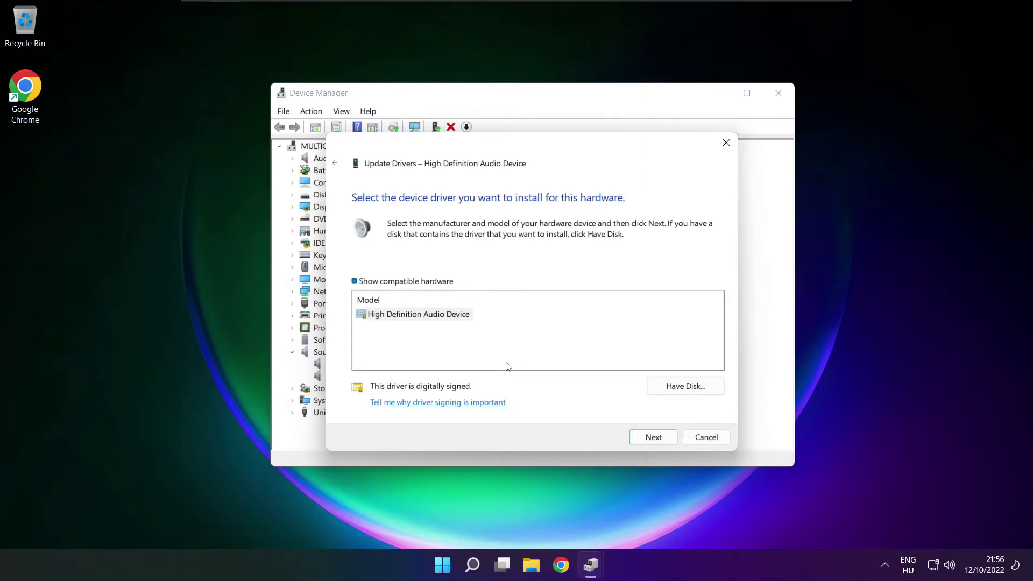
pyautogui.click(404, 322)
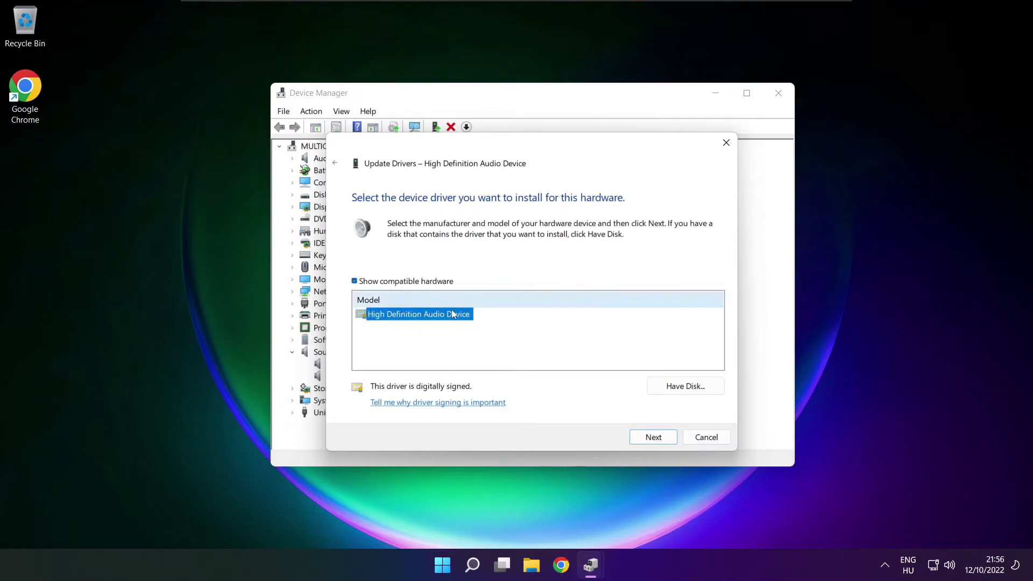
pyautogui.click(653, 440)
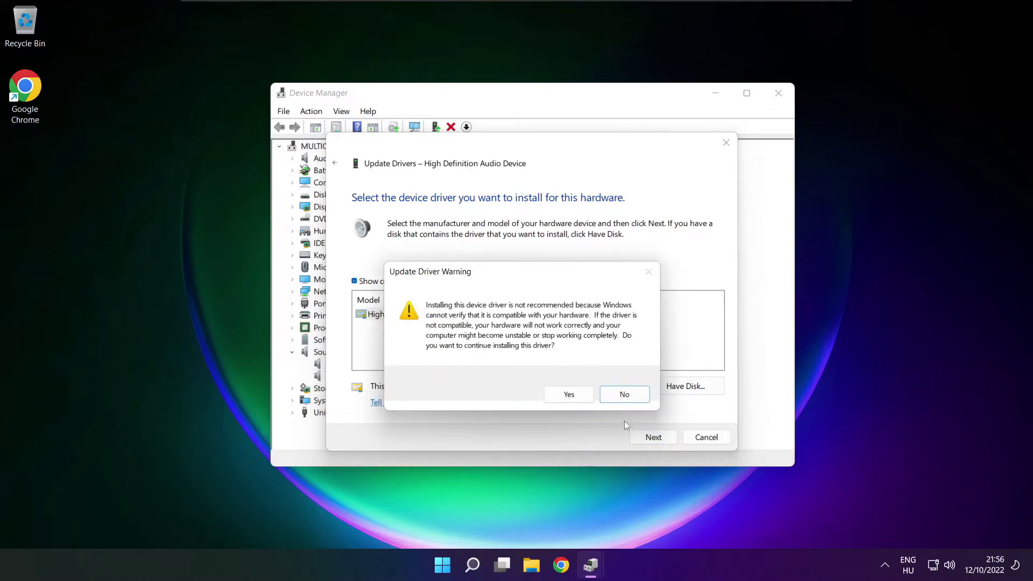
pyautogui.click(569, 394)
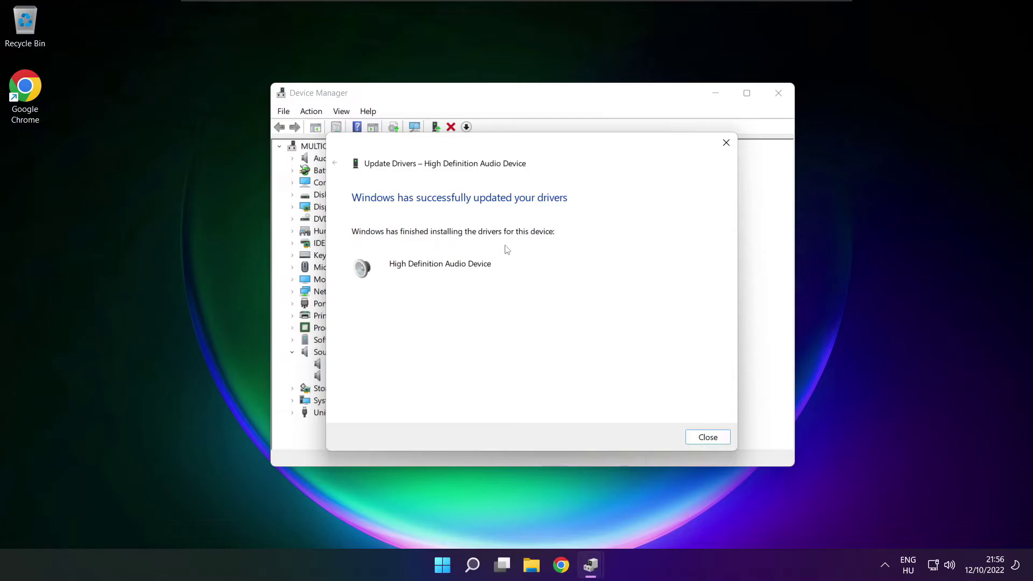
pyautogui.click(714, 442)
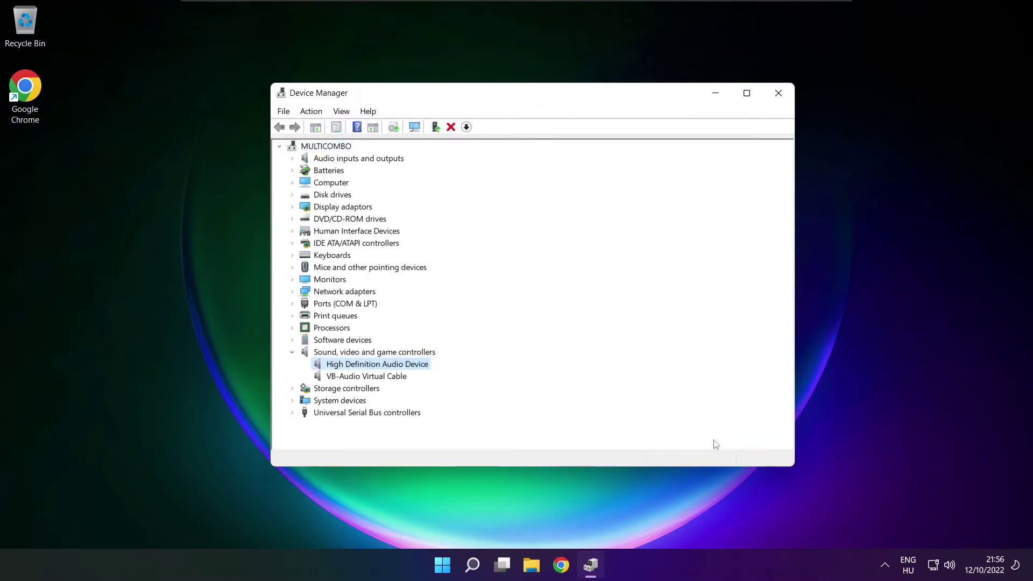
# Step: Close Device Manager and view the restart and shutdown options in the Start menu
pyautogui.click(778, 93)
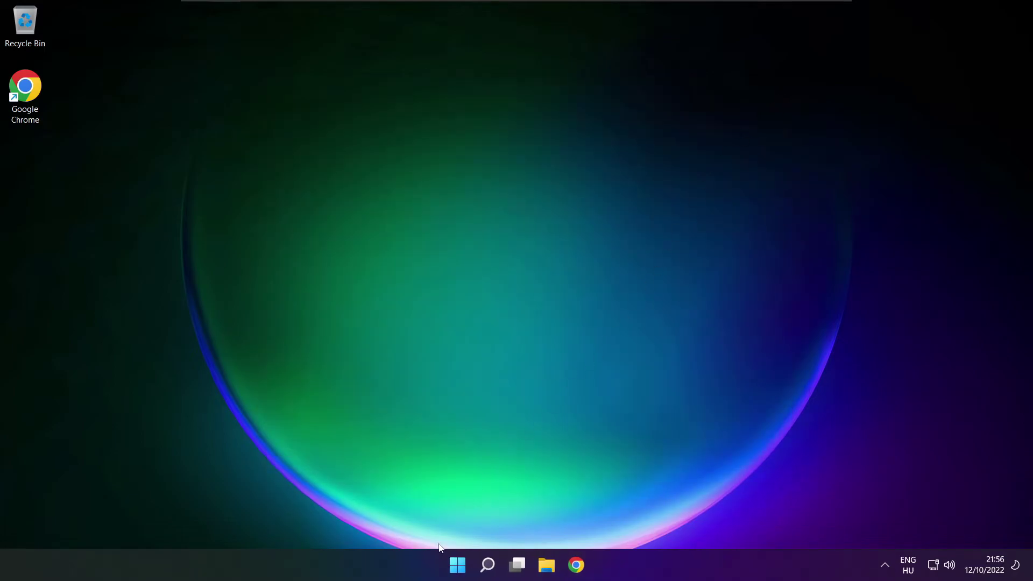
pyautogui.click(458, 565)
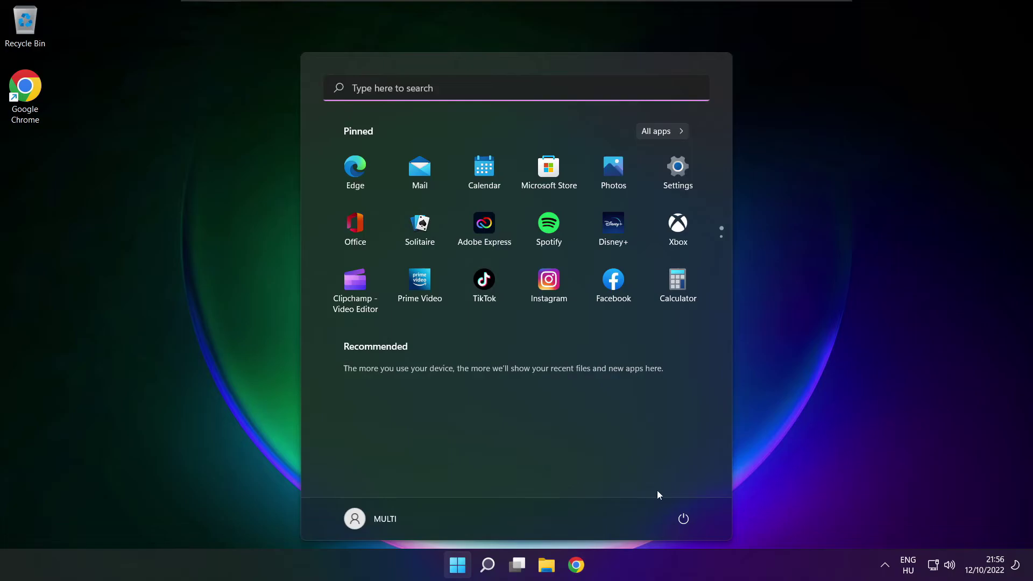
pyautogui.click(684, 518)
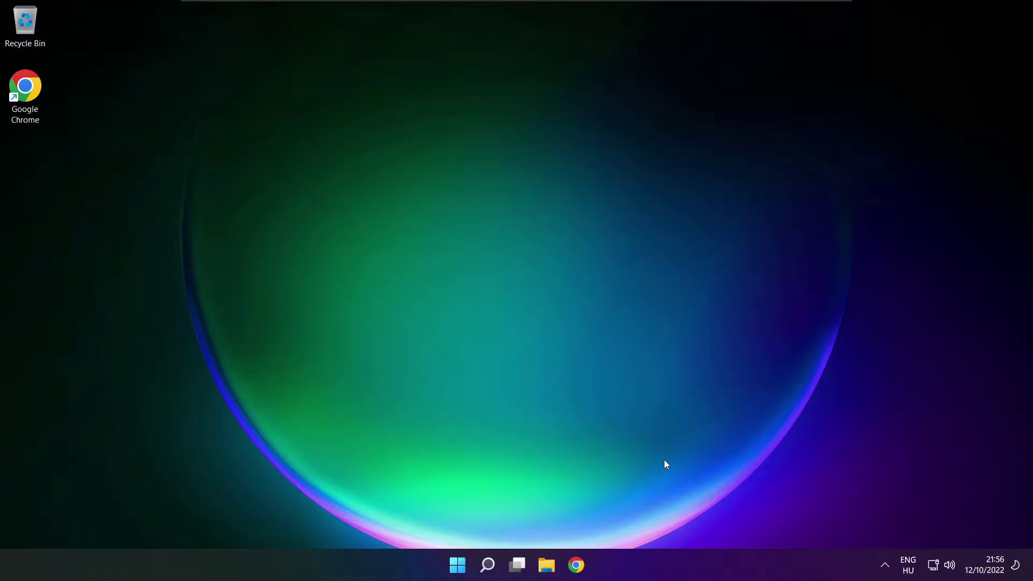
# Step: Open Sound settings from the taskbar volume icon's quick menu
pyautogui.rightClick(949, 565)
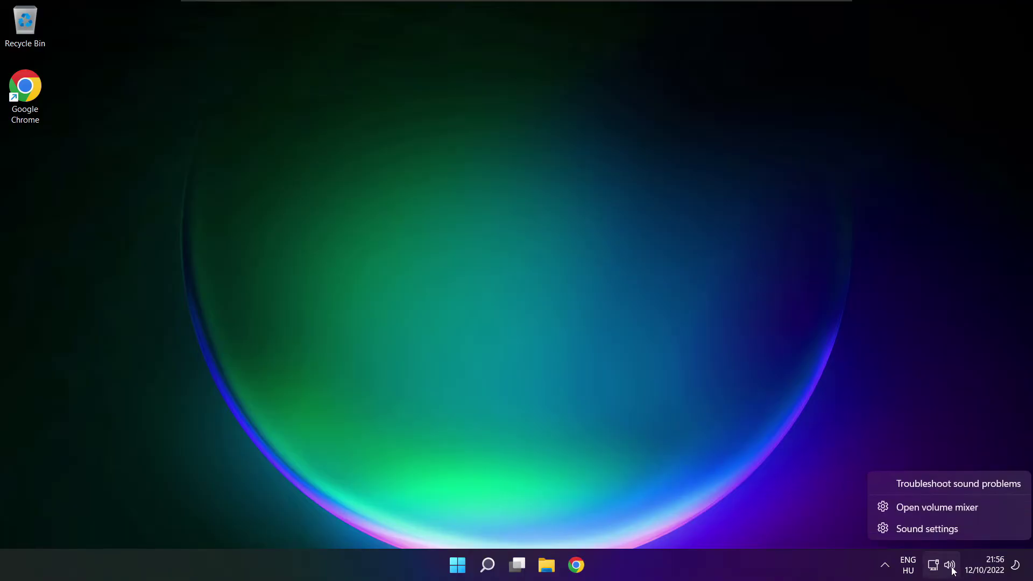
pyautogui.click(966, 530)
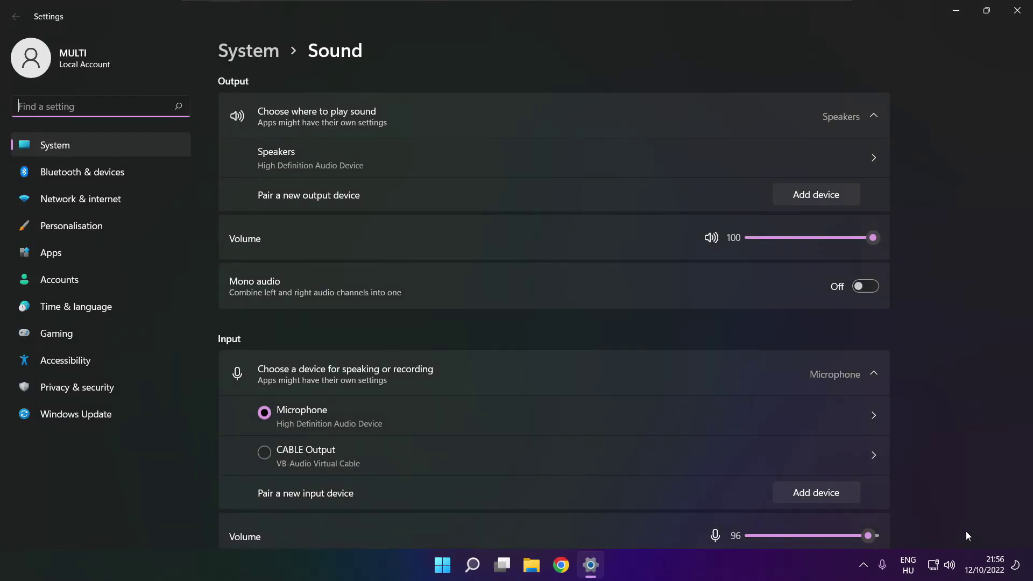
pyautogui.scroll(-2, 553, 307)
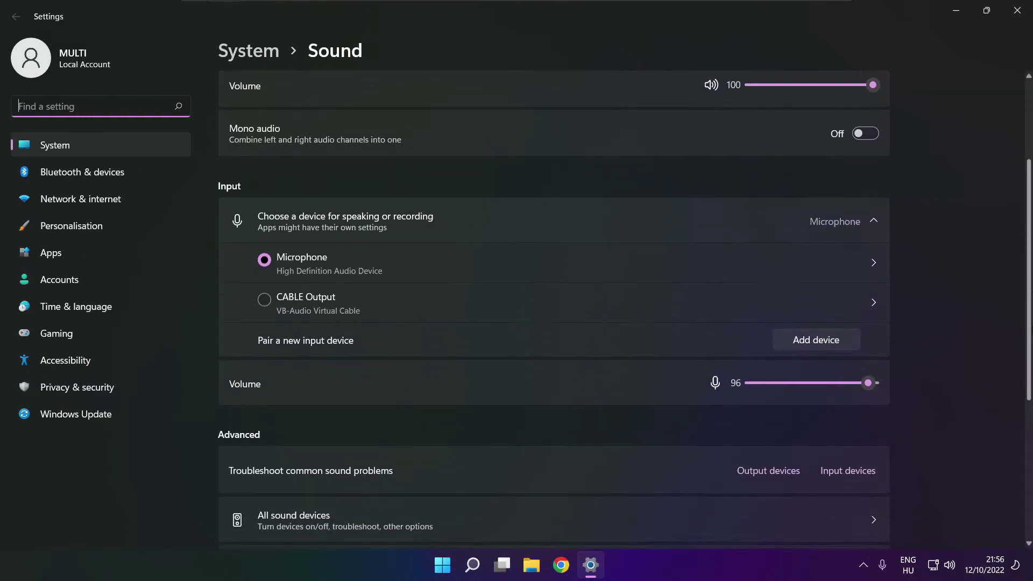
pyautogui.scroll(-2, 554, 307)
pyautogui.scroll(-1, 554, 307)
pyautogui.scroll(-1, 553, 306)
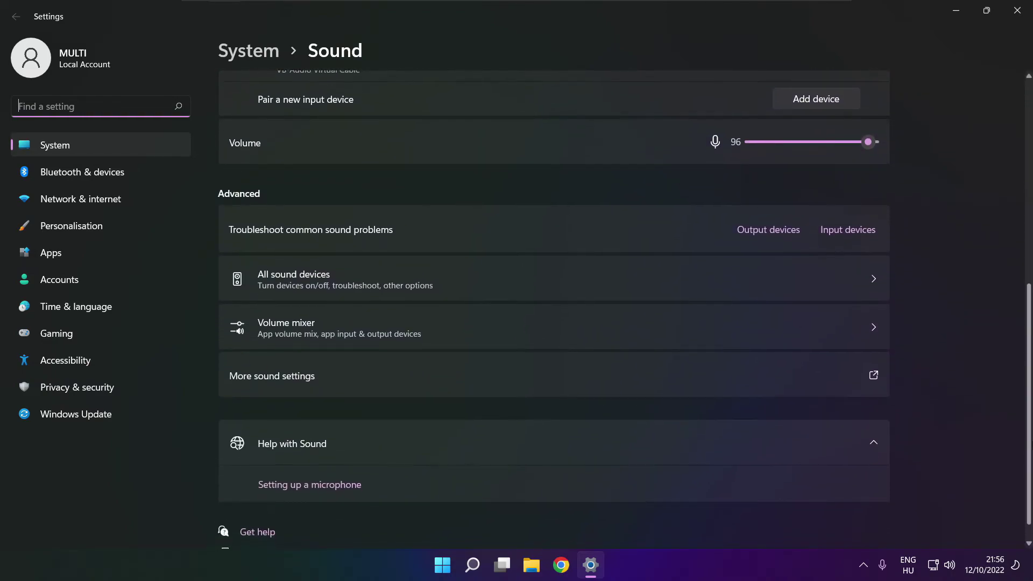
pyautogui.scroll(-1, 554, 307)
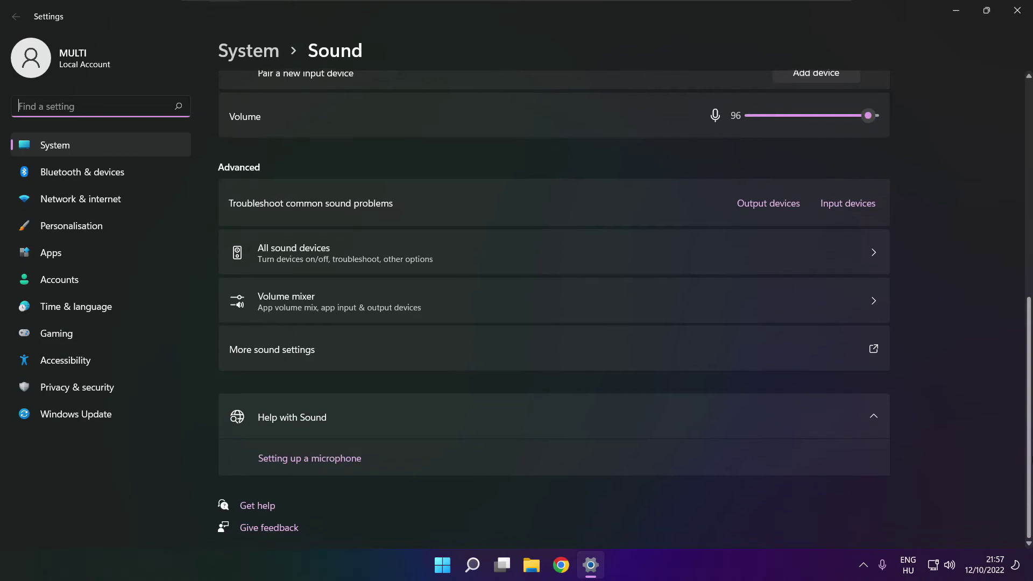
# Step: Run the Output devices troubleshooter next to Troubleshoot common sound problems
pyautogui.click(772, 205)
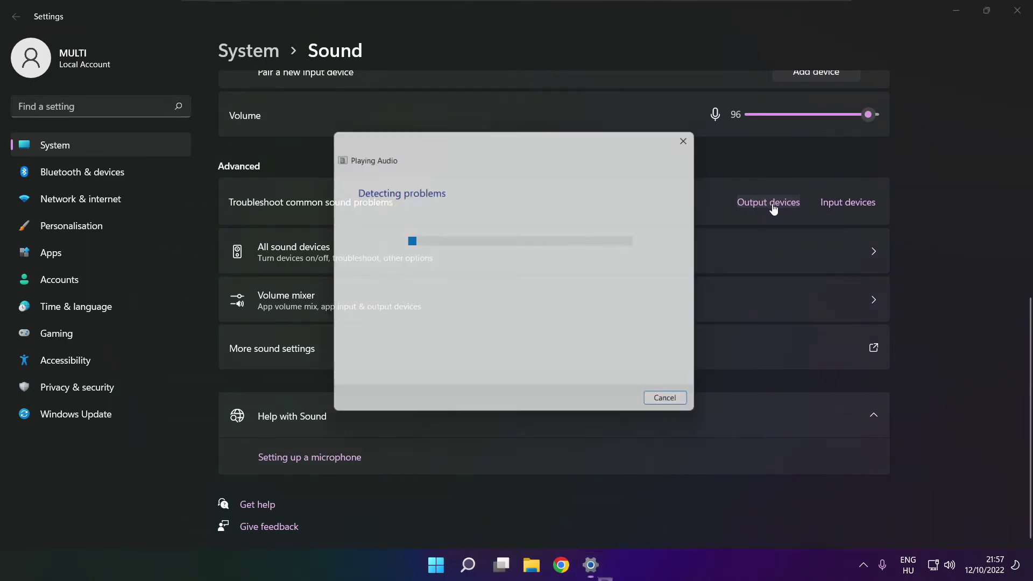